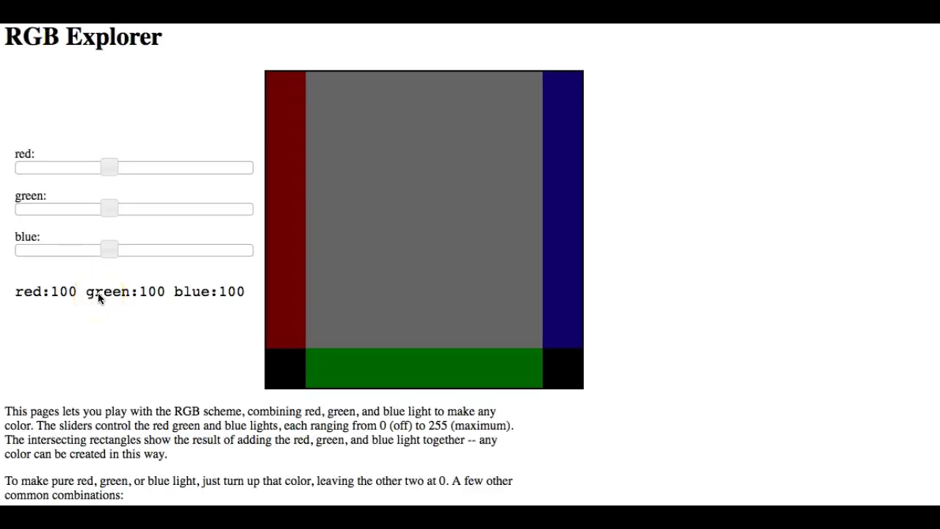
# Step: Raise the red light to its maximum and lower it back to about 107, with green reduced to 94
pyautogui.click(109, 168)
pyautogui.moveTo(110, 168); pyautogui.dragTo(327, 153)
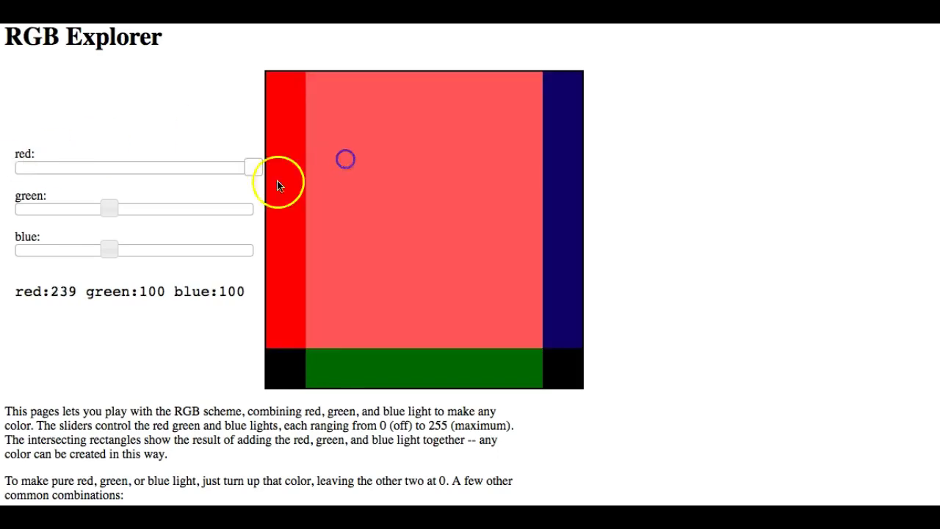
pyautogui.moveTo(111, 210)
pyautogui.mouseDown()
pyautogui.moveTo(6, 220)
pyautogui.moveTo(284, 213)
pyautogui.moveTo(101, 216)
pyautogui.mouseUp()
pyautogui.moveTo(248, 169); pyautogui.dragTo(105, 172)
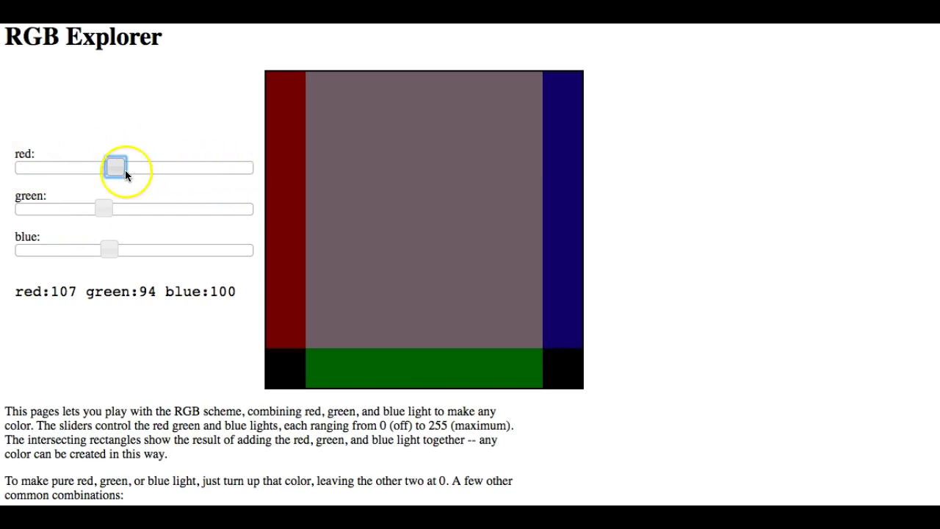
# Step: Set the red, green and blue lights all to 0
pyautogui.moveTo(115, 166); pyautogui.dragTo(11, 169)
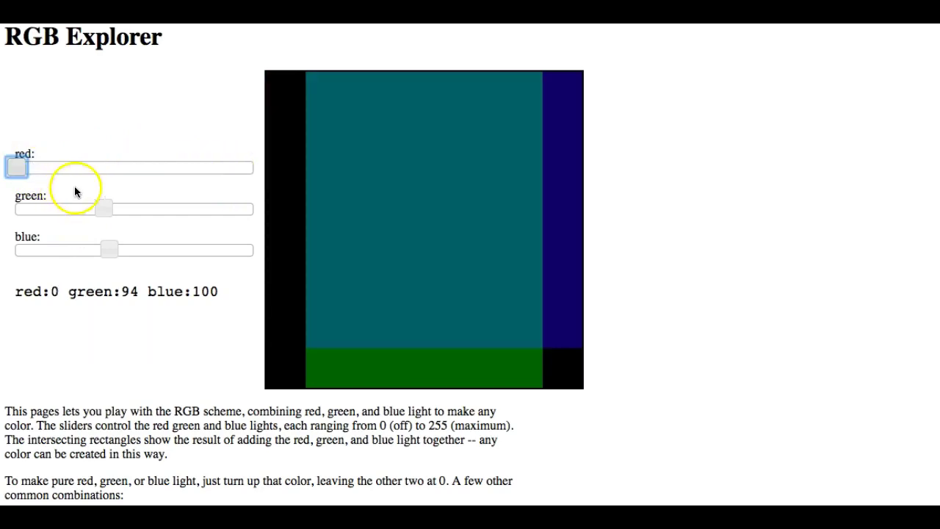
pyautogui.moveTo(101, 211); pyautogui.dragTo(3, 210)
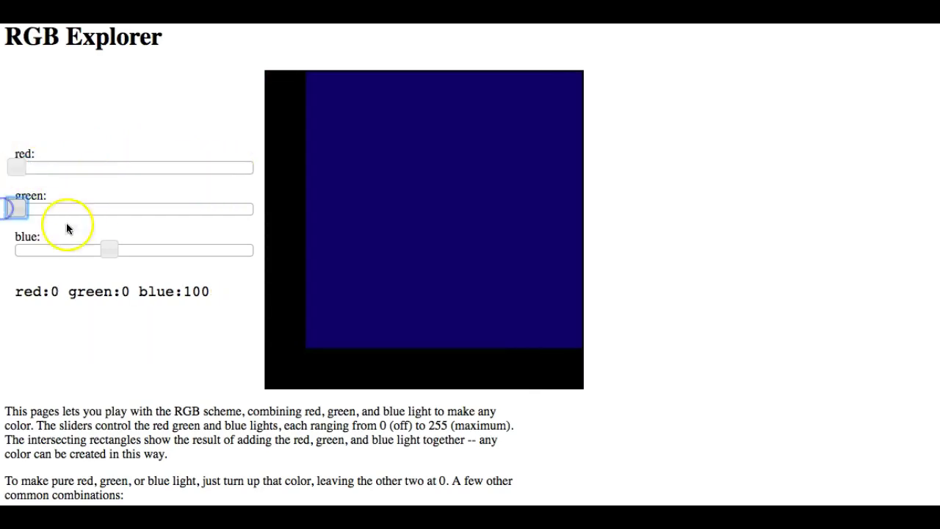
pyautogui.click(109, 250)
pyautogui.moveTo(108, 250); pyautogui.dragTo(3, 250)
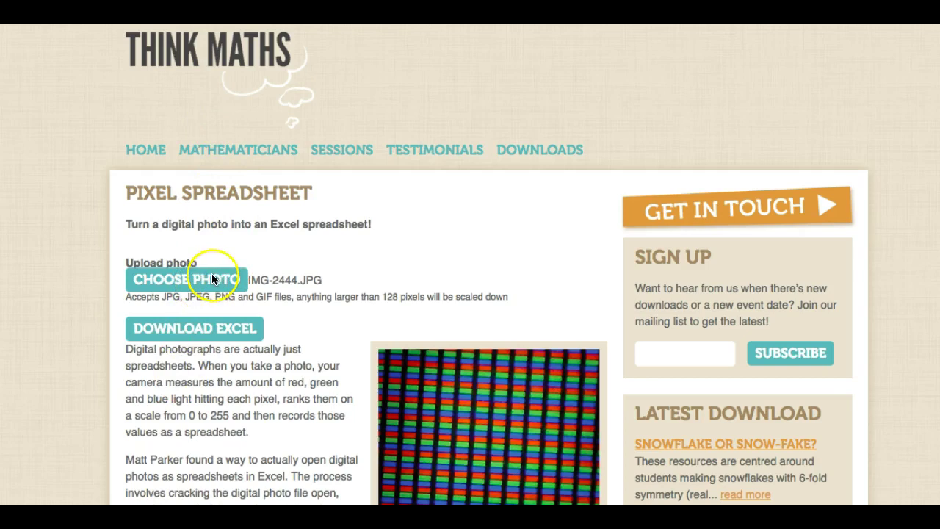
# Step: Choose the photo IMG-2444.JPG on the Pixel Spreadsheet page and download it as an Excel spreadsheet
pyautogui.click(211, 279)
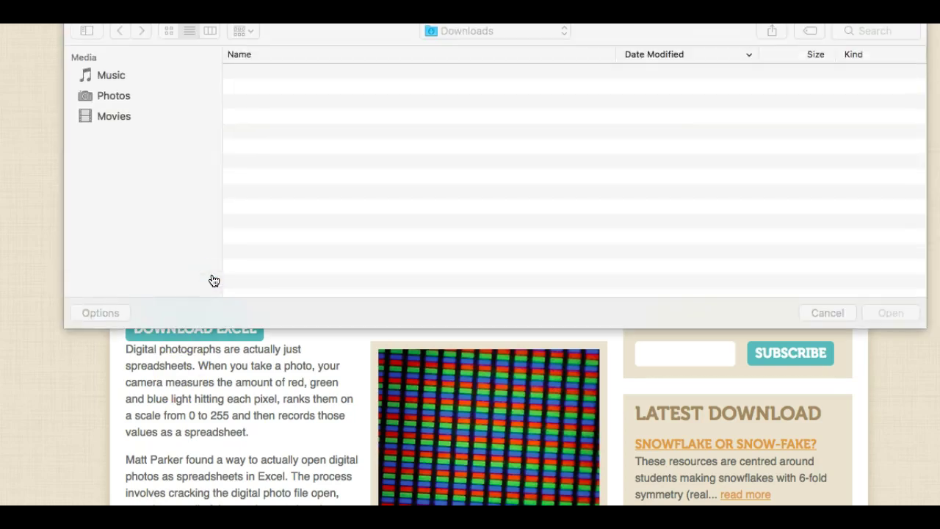
pyautogui.doubleClick(304, 102)
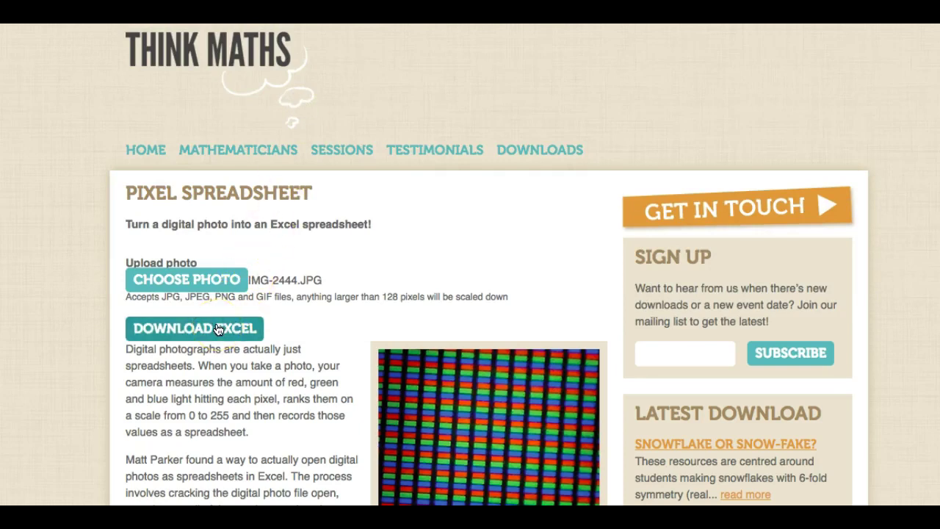
pyautogui.click(218, 329)
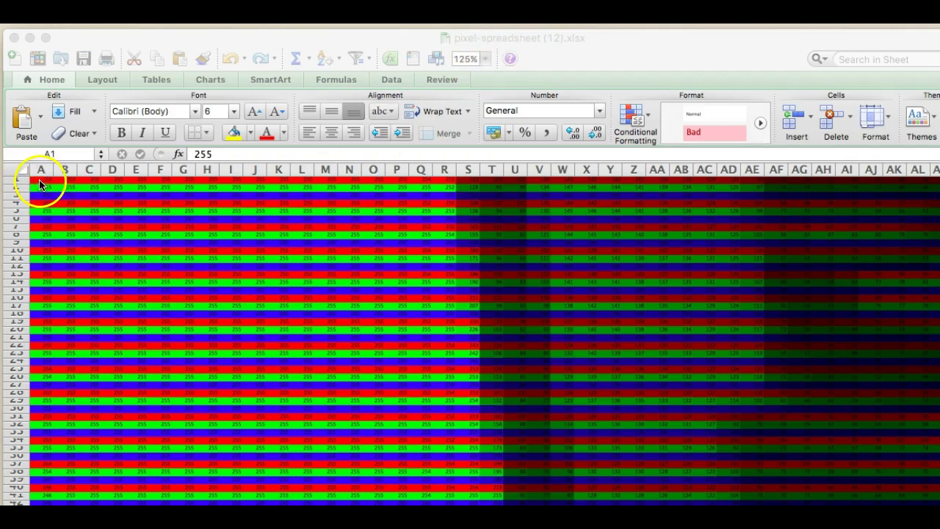
# Step: Select the entire block of coloured pixel values from cell A1 to DX288
pyautogui.click(40, 183)
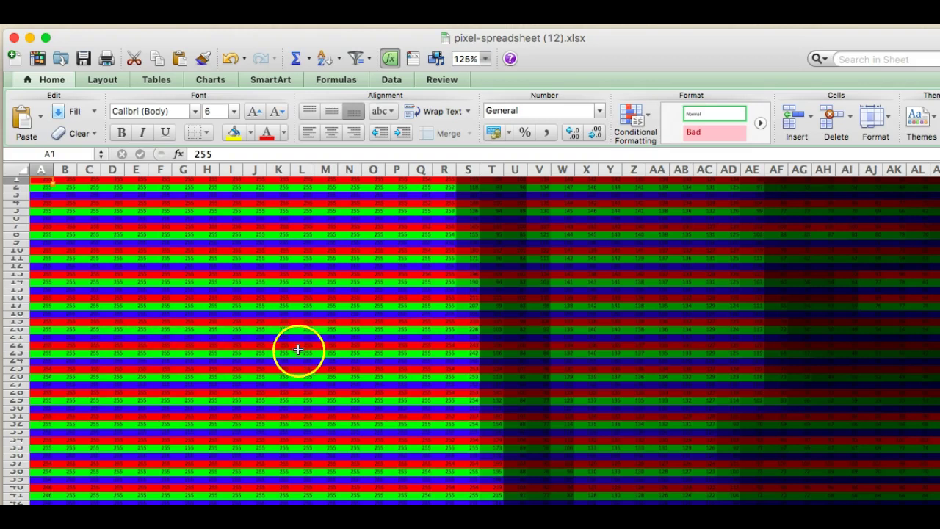
pyautogui.scroll(-5, 456, 392)
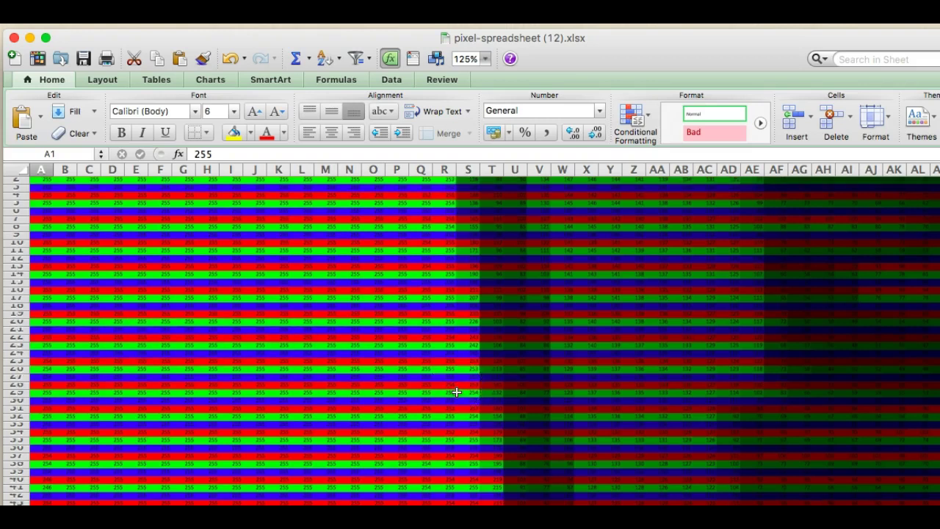
pyautogui.scroll(-3, 456, 392)
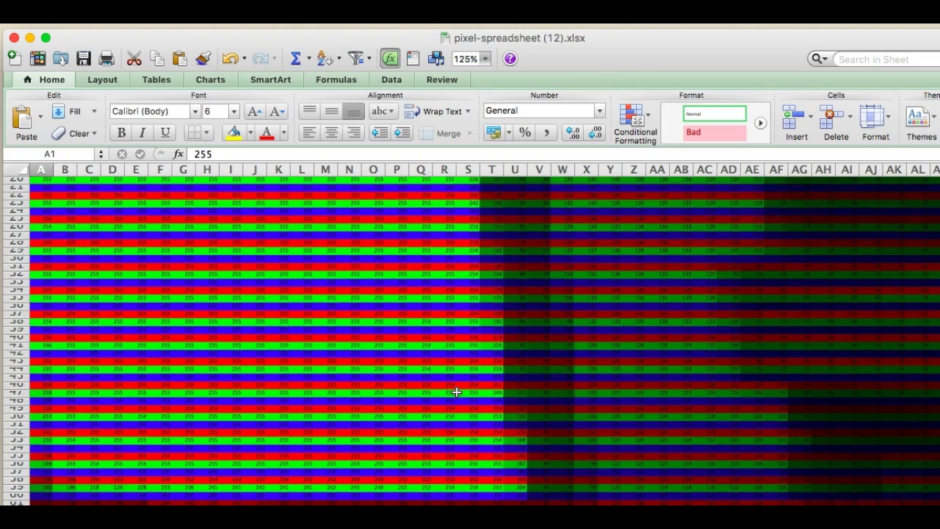
pyautogui.scroll(-4, 456, 392)
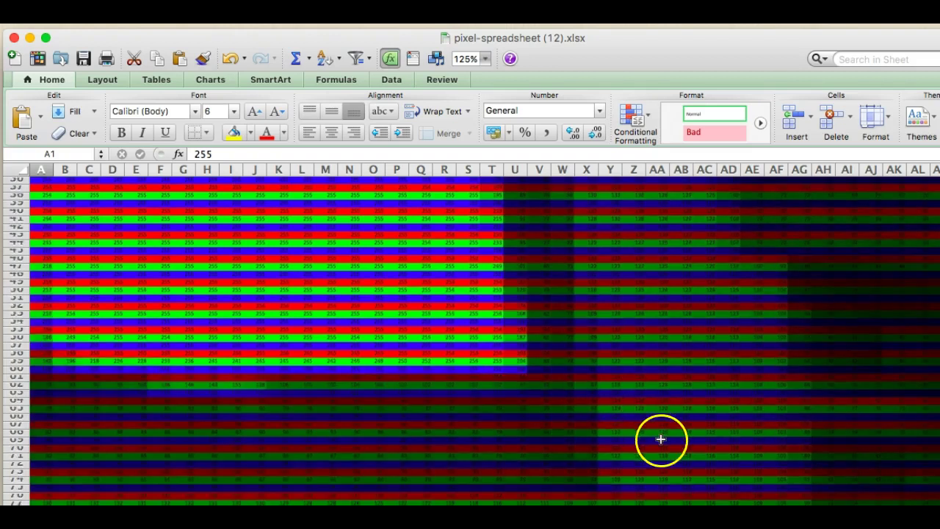
pyautogui.scroll(-4, 764, 445)
pyautogui.scroll(-3, 865, 451)
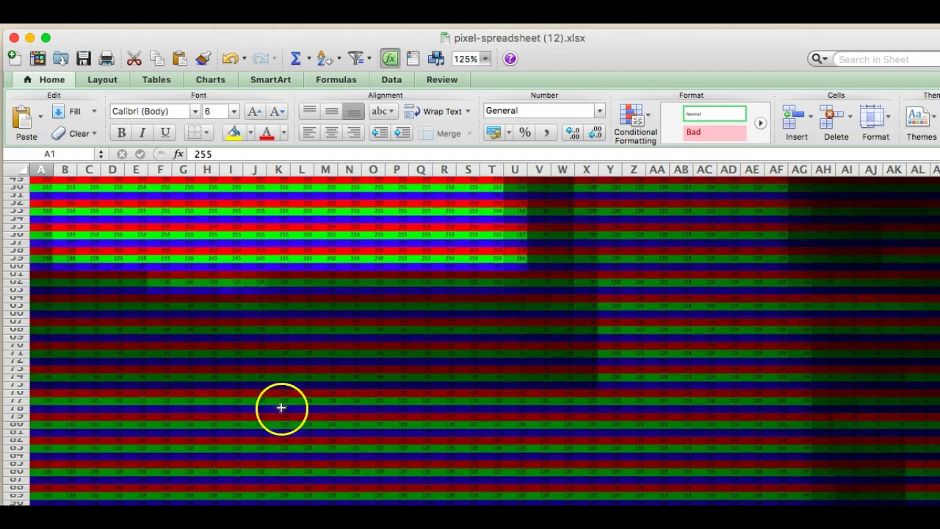
pyautogui.scroll(-3, 62, 488)
pyautogui.scroll(-3, 62, 489)
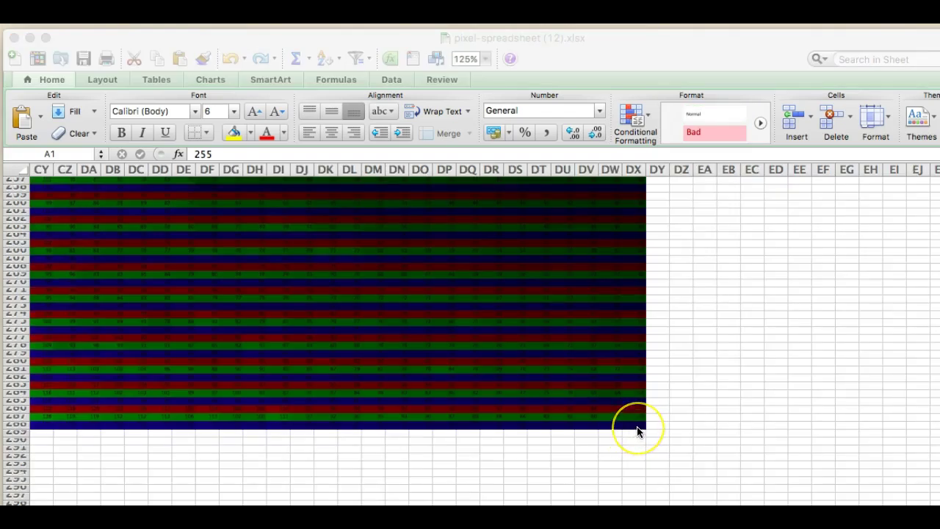
pyautogui.click(637, 431)
pyautogui.keyDown('shift'); pyautogui.click(637, 430); pyautogui.keyUp('shift')
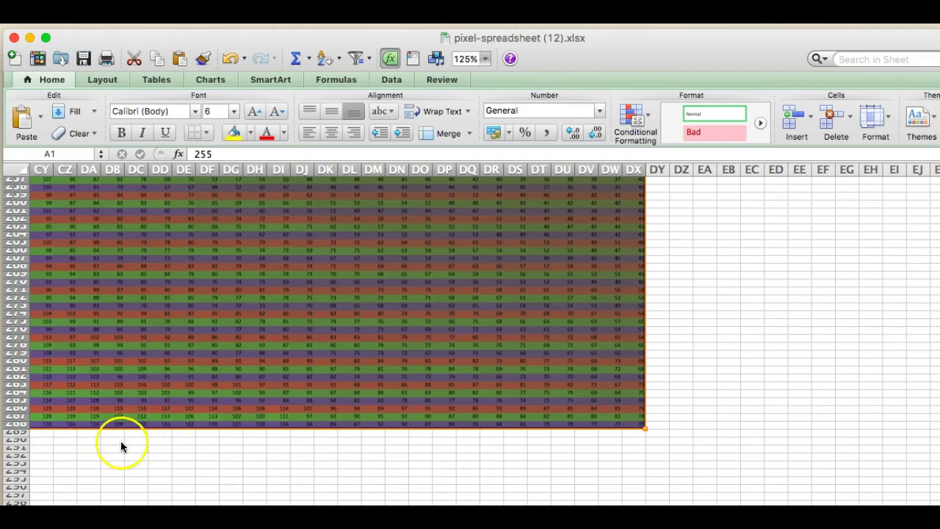
# Step: Copy the selected pixel block and paste it below the original, starting at cell A301
pyautogui.hotkey('ctrl', 'BackSpace')
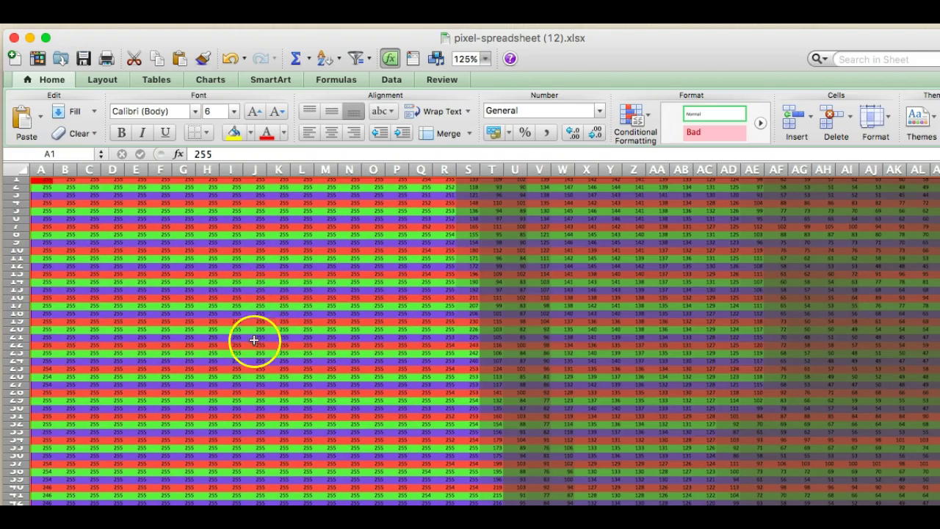
pyautogui.scroll(-15, 253, 340)
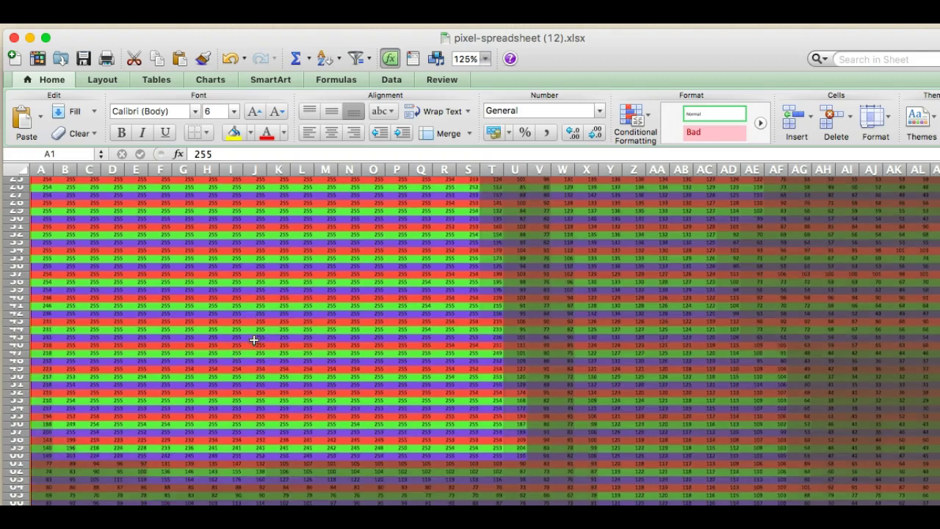
pyautogui.scroll(-20, 253, 340)
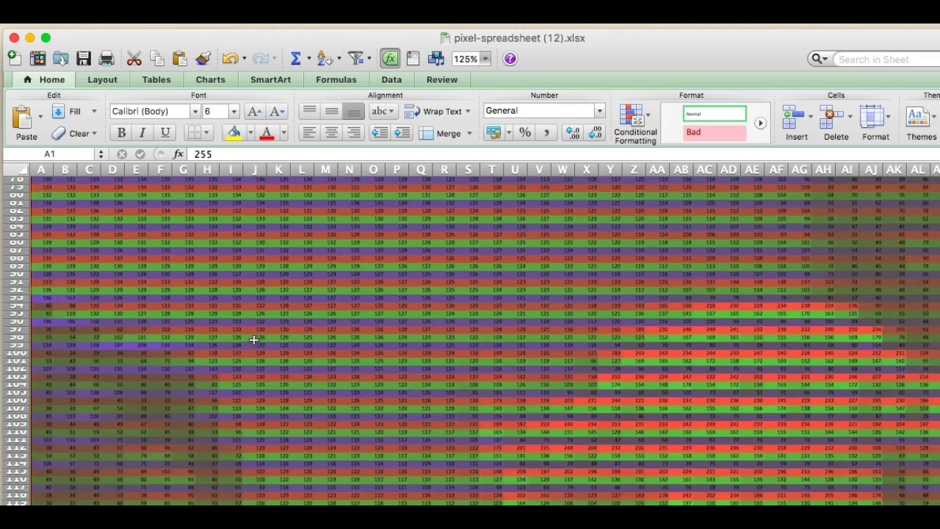
pyautogui.scroll(-20, 254, 340)
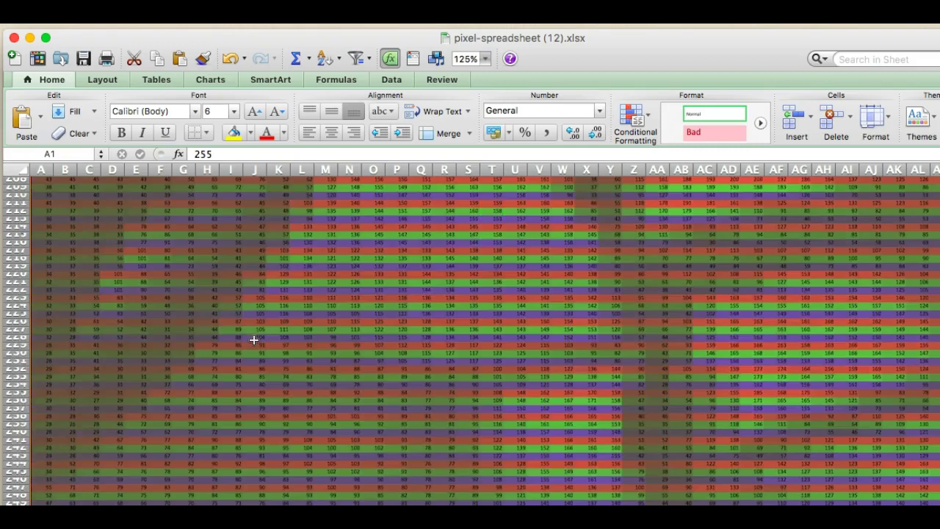
pyautogui.scroll(-15, 254, 340)
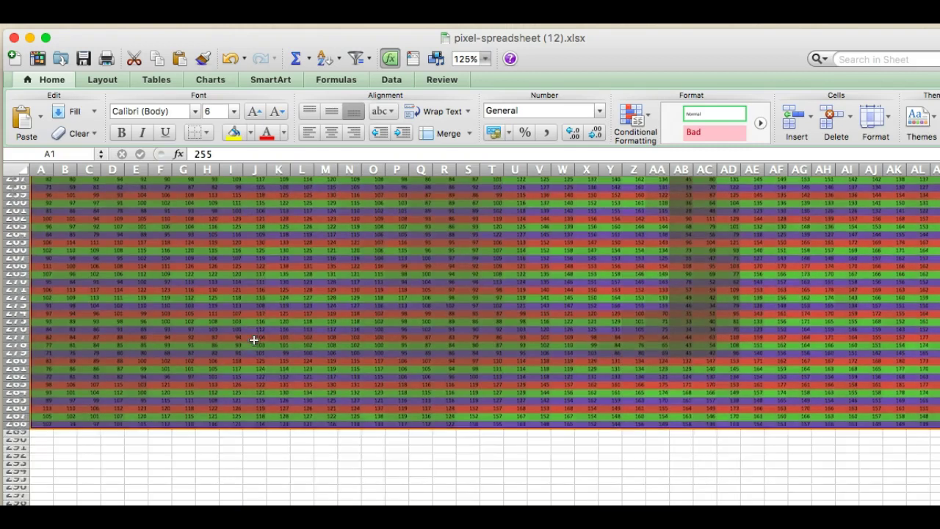
pyautogui.scroll(-3, 253, 340)
pyautogui.click(94, 416)
pyautogui.scroll(-5, 86, 449)
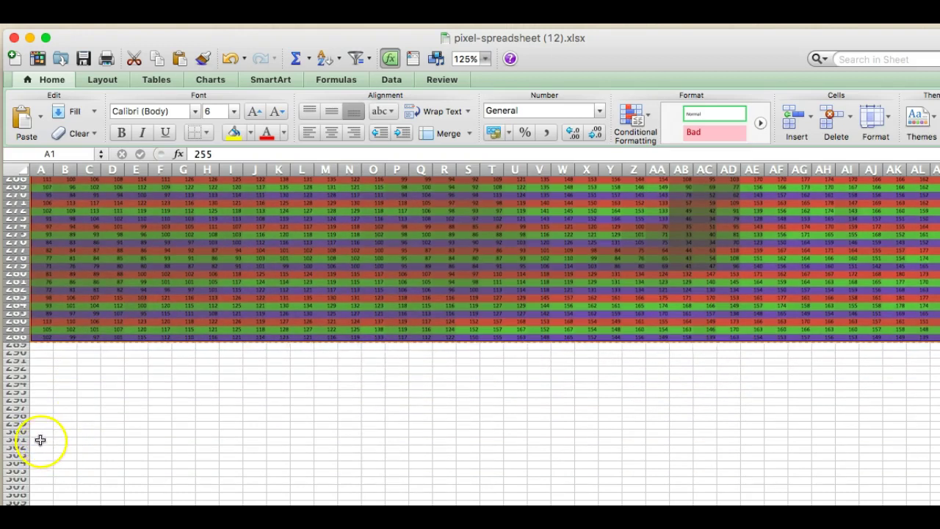
pyautogui.click(40, 442)
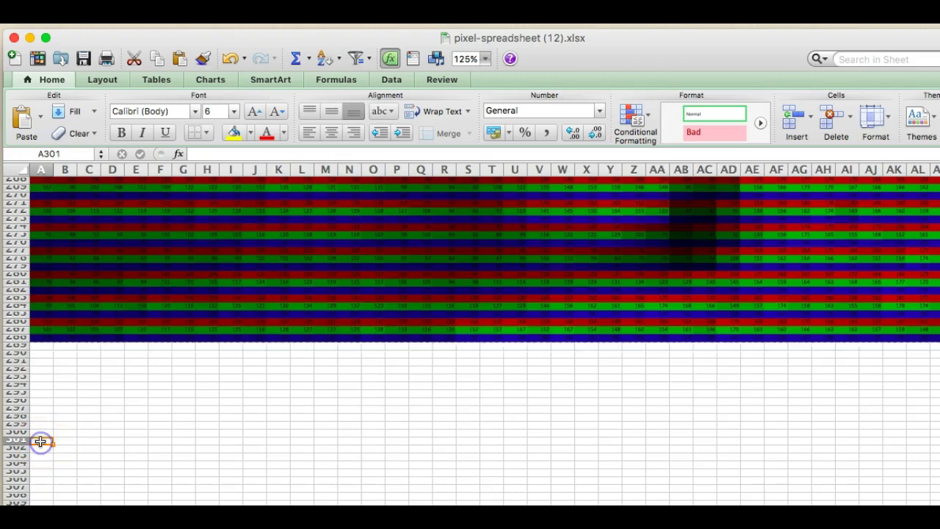
pyautogui.press('super+v')
pyautogui.click(169, 415)
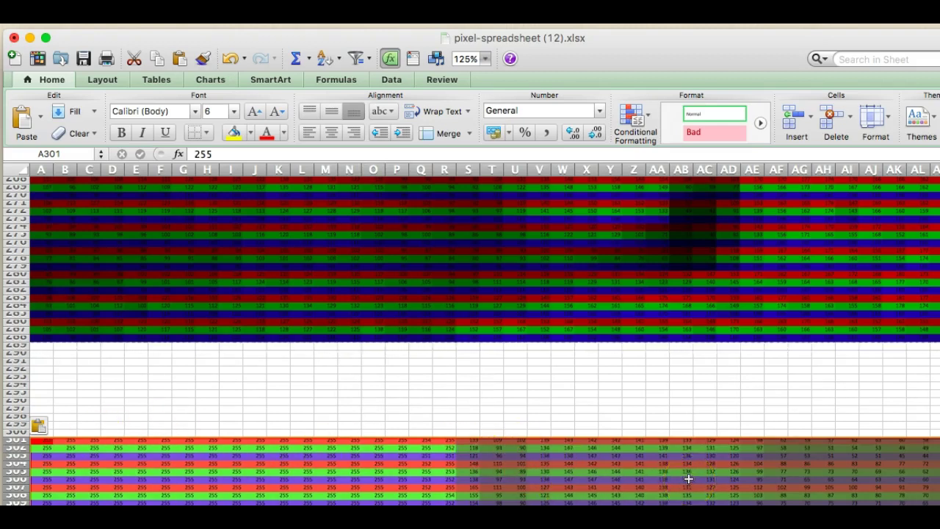
# Step: Enter 34 in cell I294, in the blank rows between the two pixel blocks
pyautogui.scroll(-3, 688, 479)
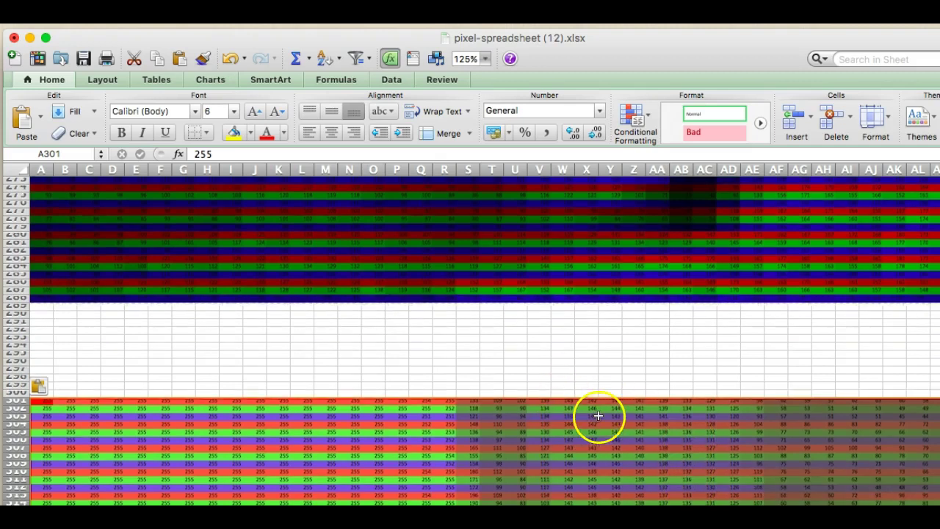
pyautogui.click(230, 348)
pyautogui.write('34')
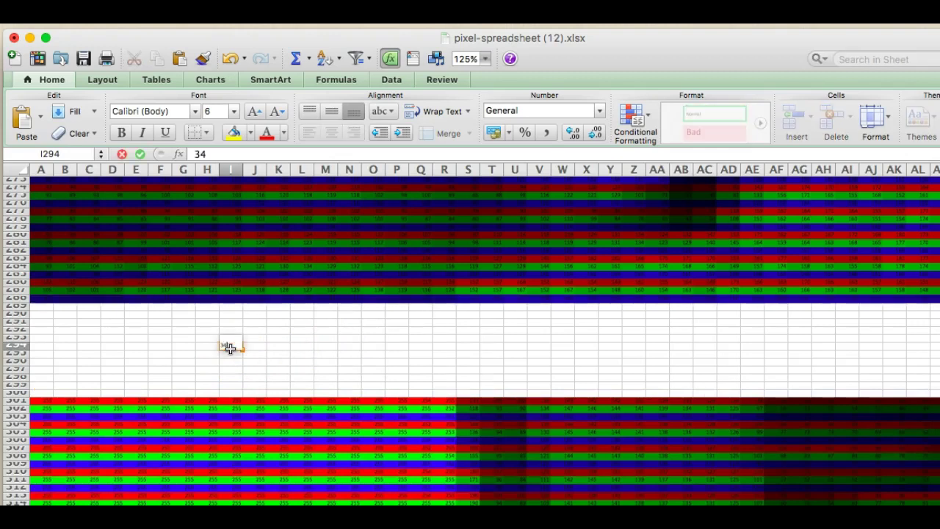
pyautogui.press('Return')
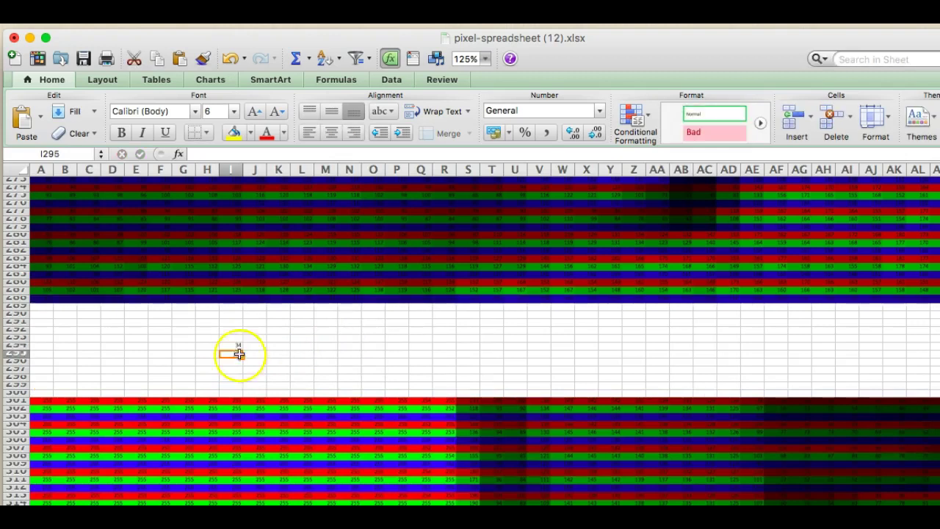
# Step: Examine the red, green and blue values of individual cells in the pasted block, including A303, B302, T308, T310 and T311
pyautogui.click(39, 401)
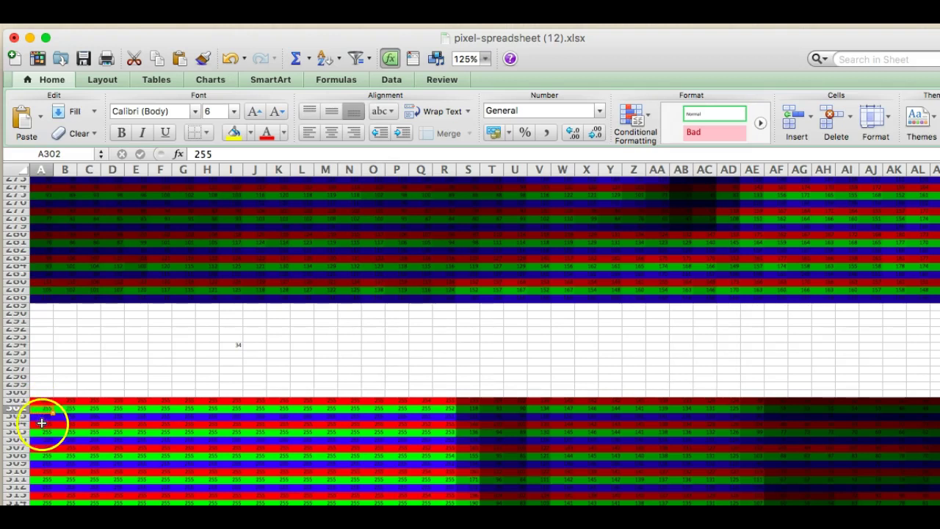
pyautogui.click(42, 417)
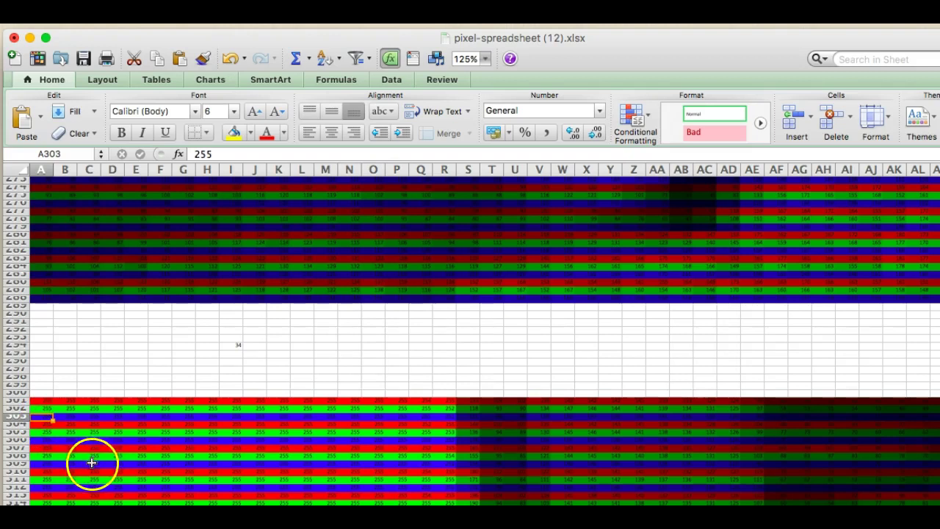
pyautogui.click(66, 409)
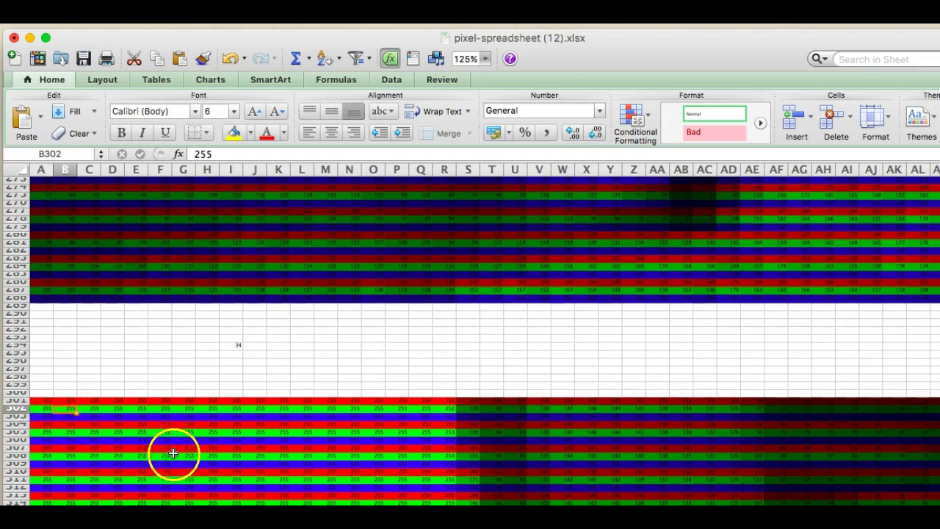
pyautogui.click(403, 439)
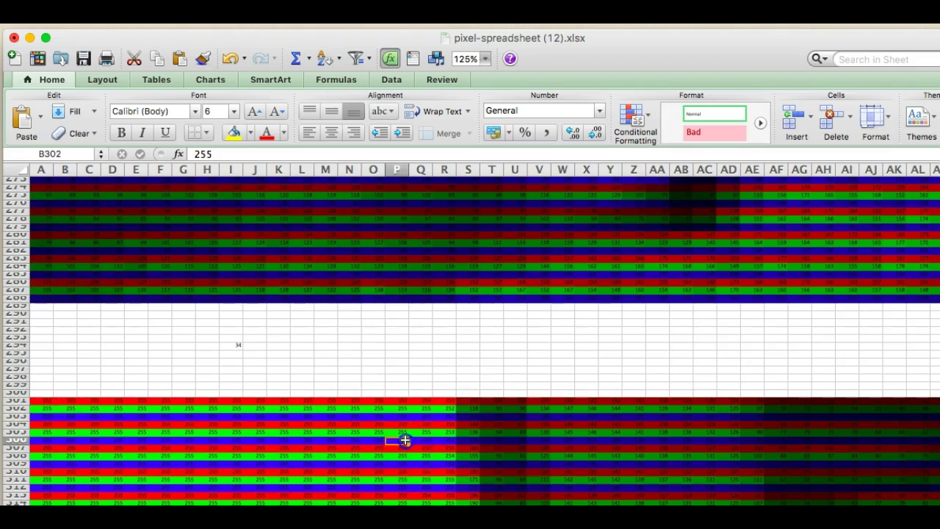
pyautogui.click(405, 446)
pyautogui.click(498, 457)
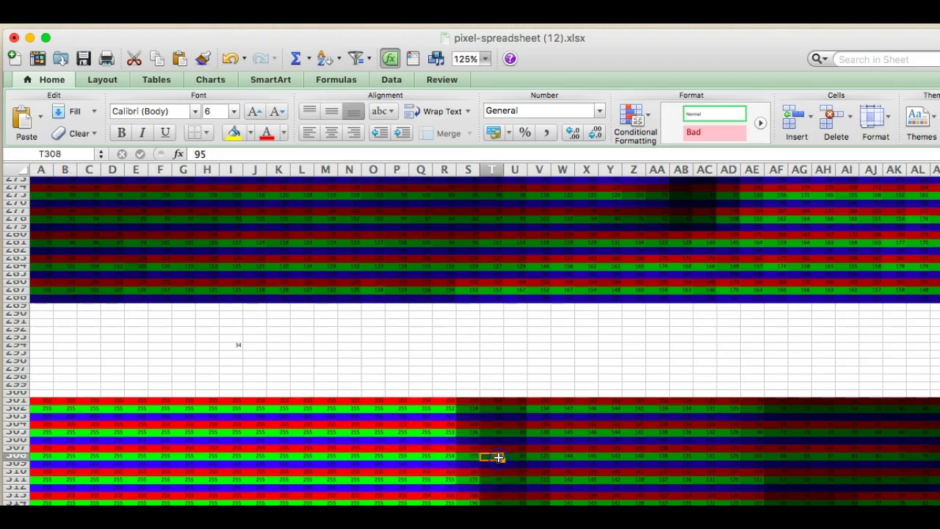
pyautogui.click(495, 470)
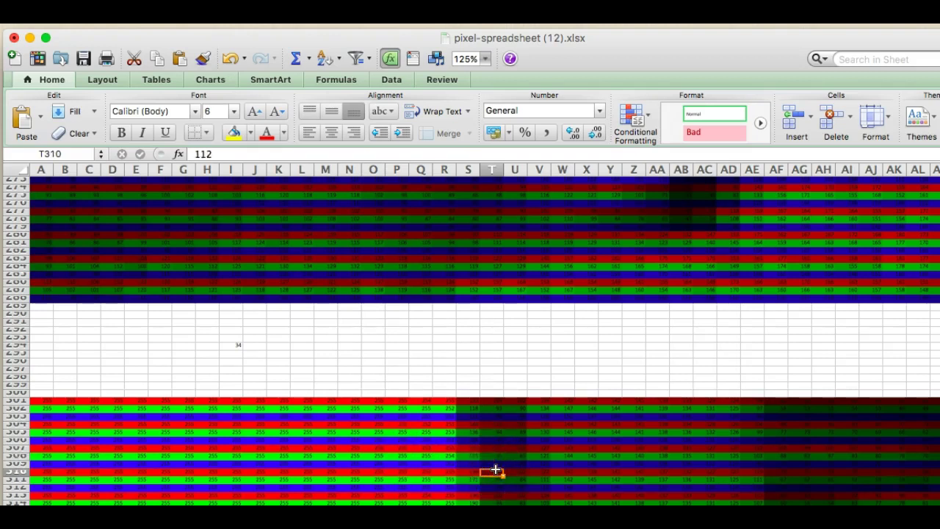
pyautogui.click(495, 479)
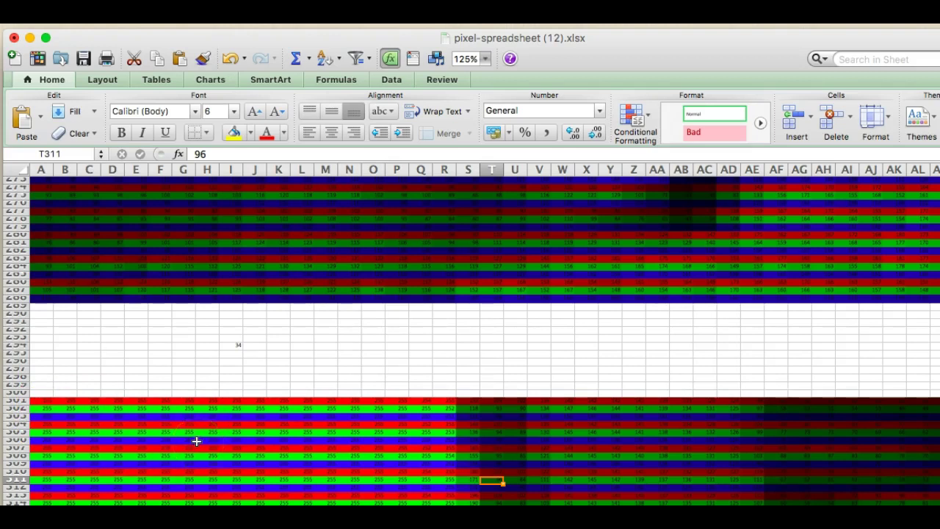
# Step: Replace the red value in cell A301 with the formula =average(a1:a3)
pyautogui.click(40, 399)
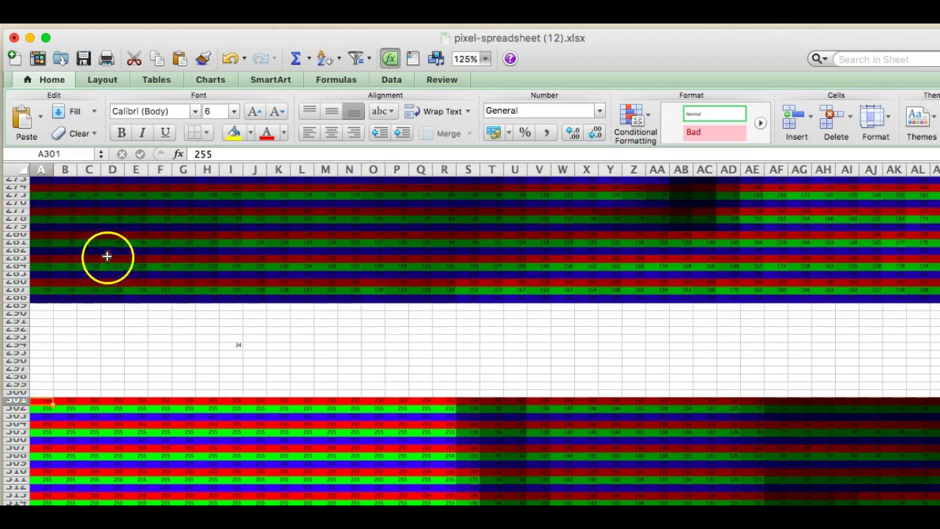
pyautogui.click(227, 156)
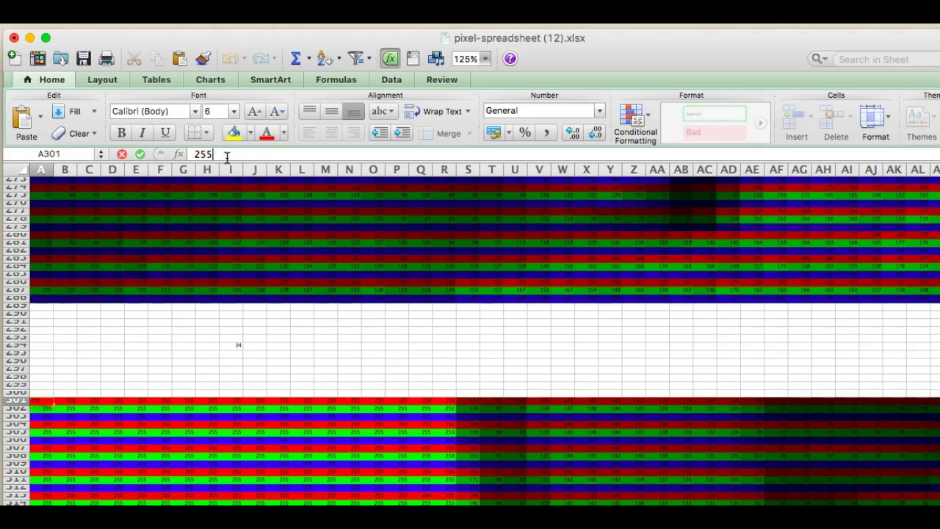
pyautogui.press('BackSpace')
pyautogui.press('BackSpace')
pyautogui.press('BackSpace')
pyautogui.write('=a')
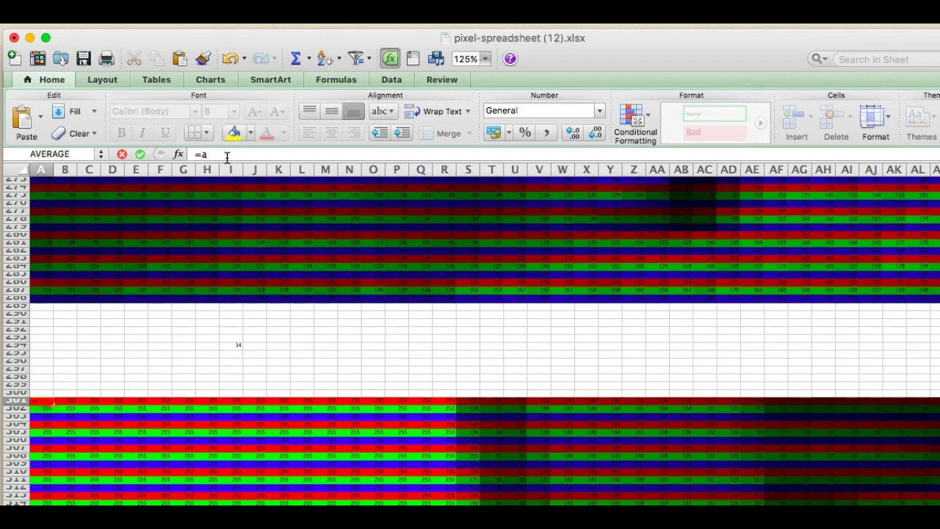
pyautogui.write('verage(')
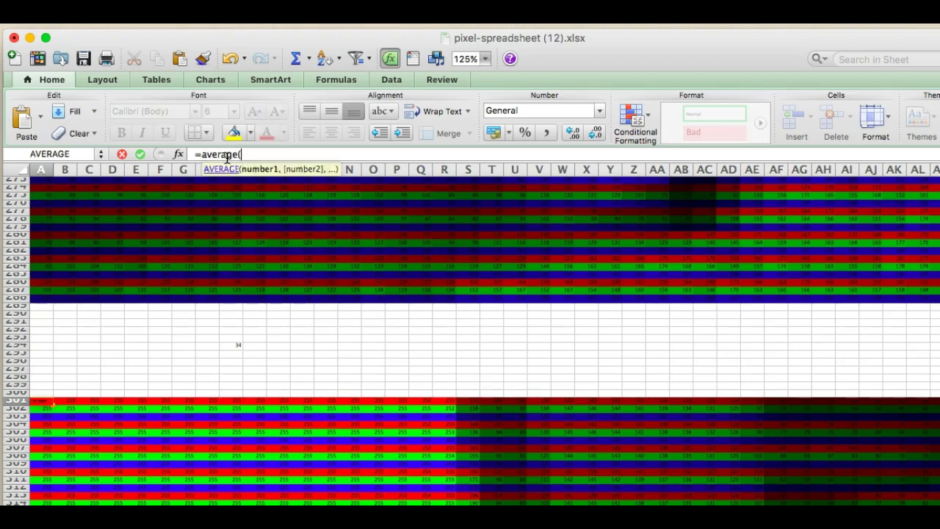
pyautogui.write('a1:a3)')
pyautogui.click(232, 154)
pyautogui.click(202, 156)
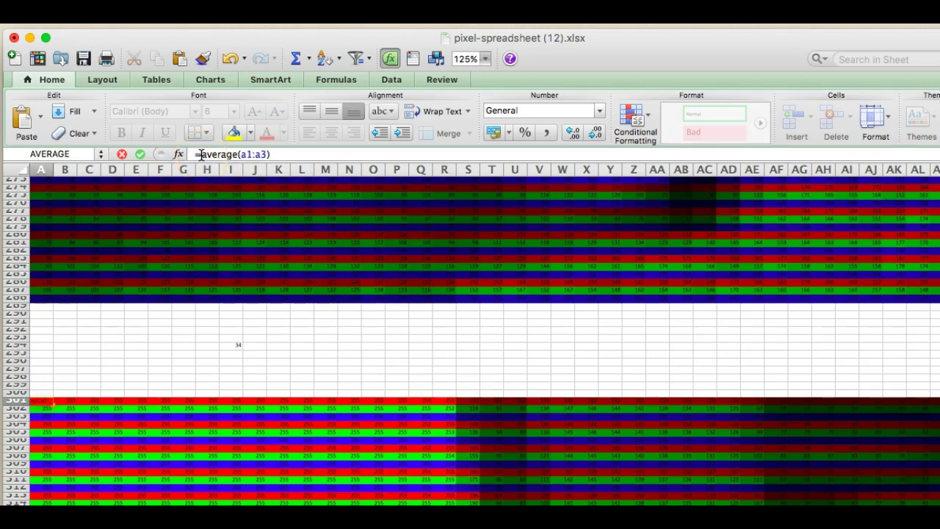
pyautogui.click(231, 155)
pyautogui.click(286, 153)
pyautogui.press('Return')
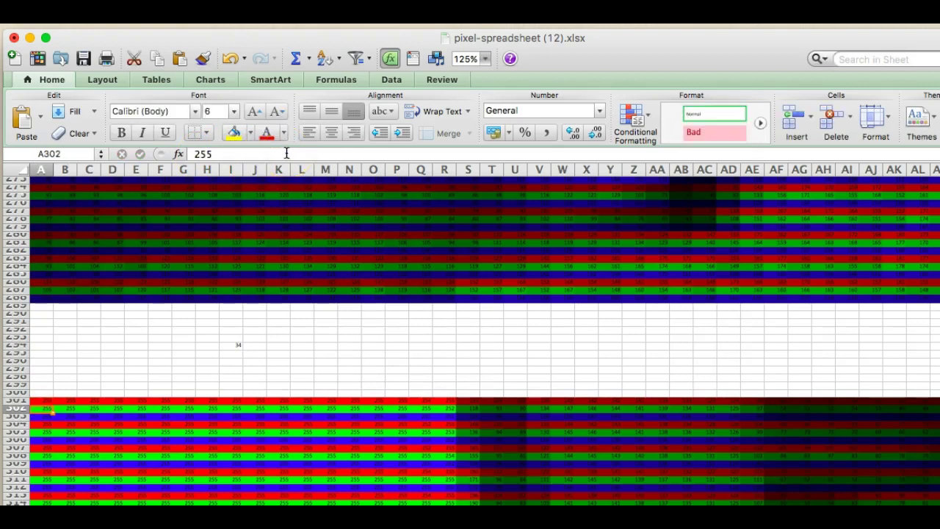
# Step: Replace the green value in cell A302 with the same average of A1:A3
pyautogui.click(221, 156)
pyautogui.press('BackSpace')
pyautogui.press('BackSpace')
pyautogui.press('BackSpace')
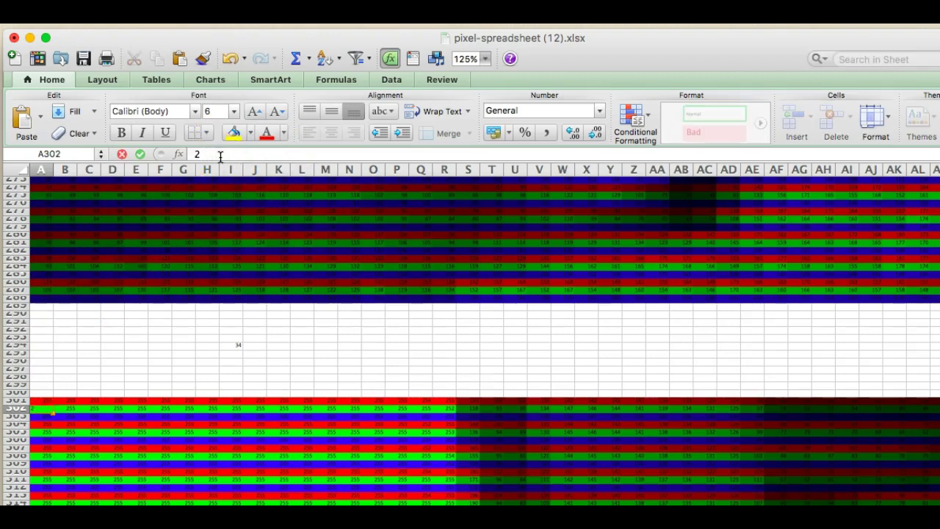
pyautogui.write('=a')
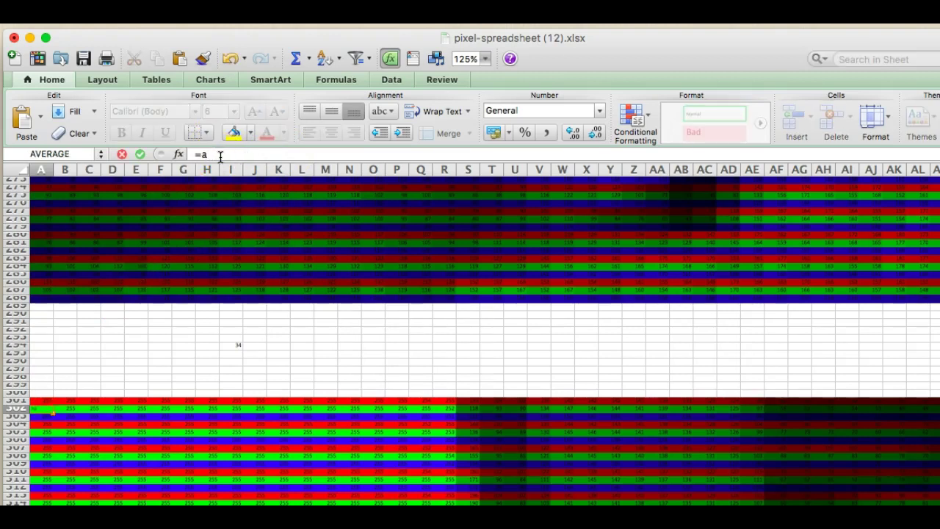
pyautogui.write('verage(')
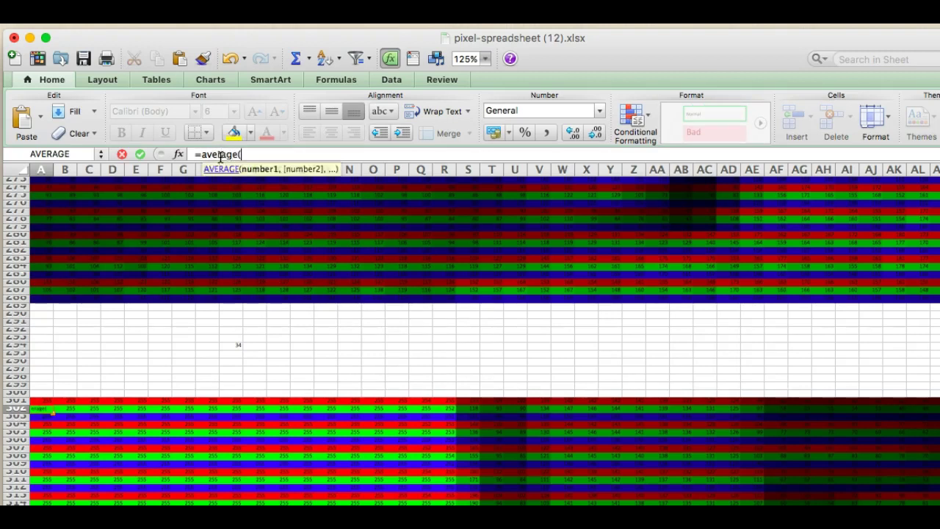
pyautogui.write('a1:a3')
pyautogui.press('Return')
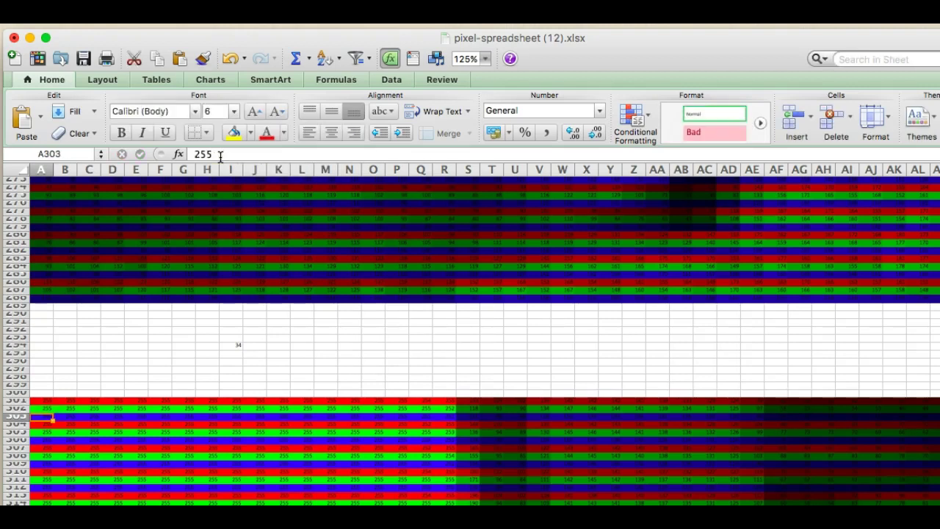
# Step: Enter the average of A1:A3 in the blue cell A303 as well and check its formula
pyautogui.write('=av')
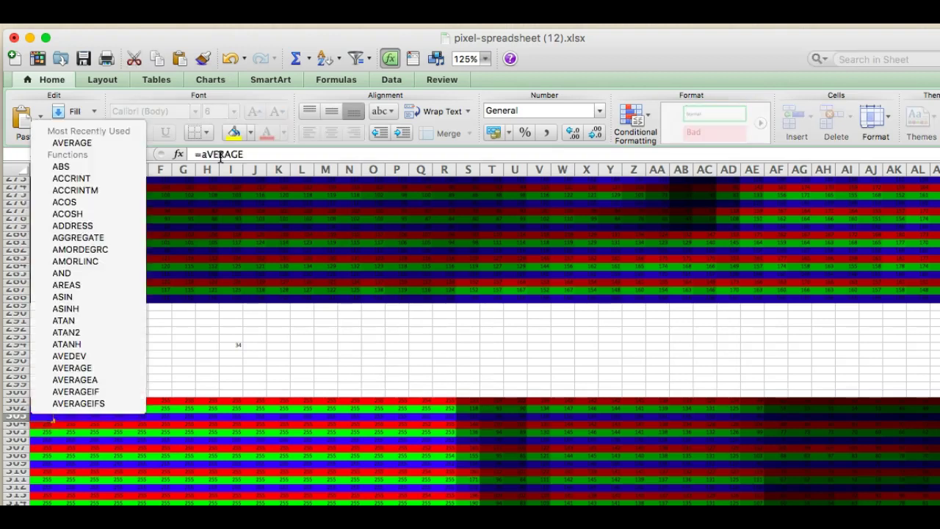
pyautogui.write('erage')
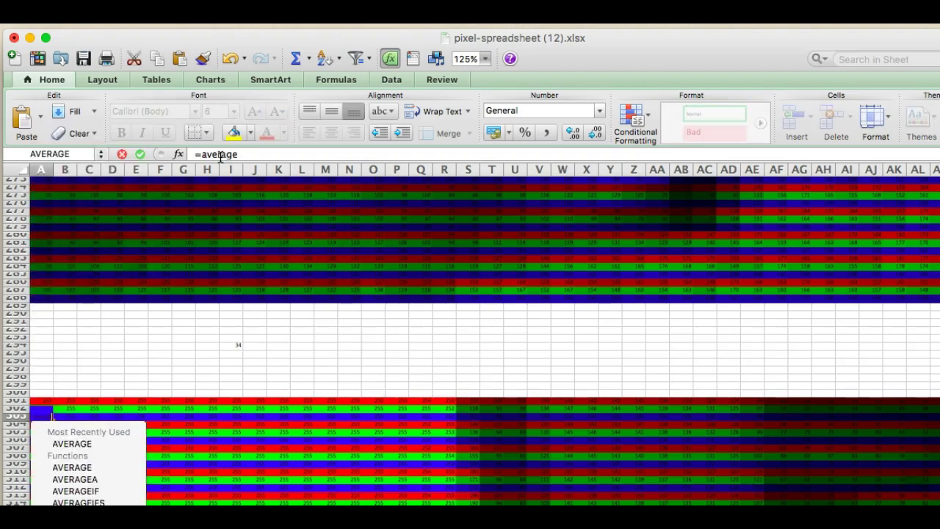
pyautogui.write('(a1')
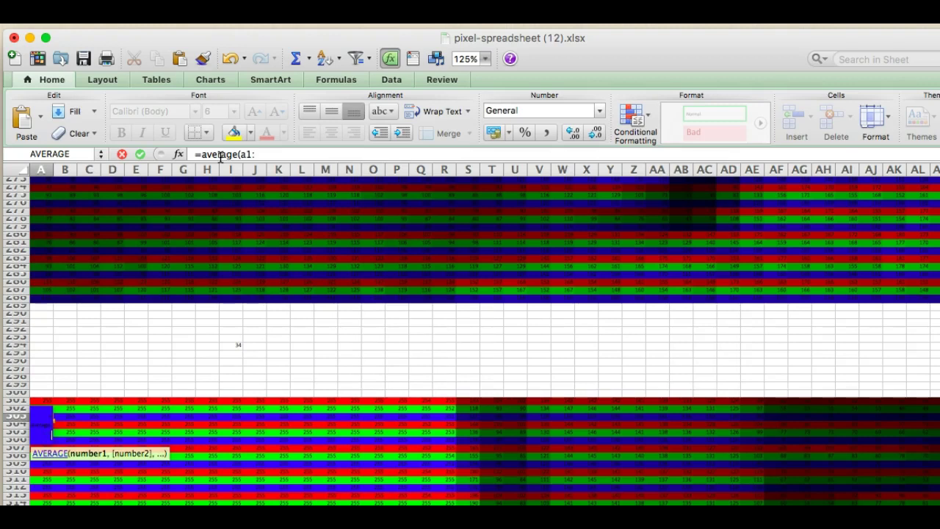
pyautogui.write(':a3')
pyautogui.press('Return')
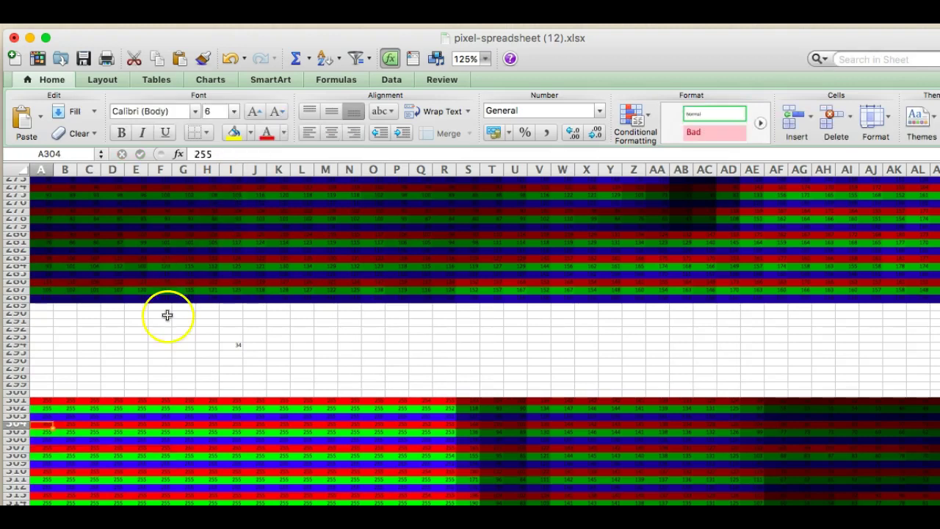
pyautogui.press('Up')
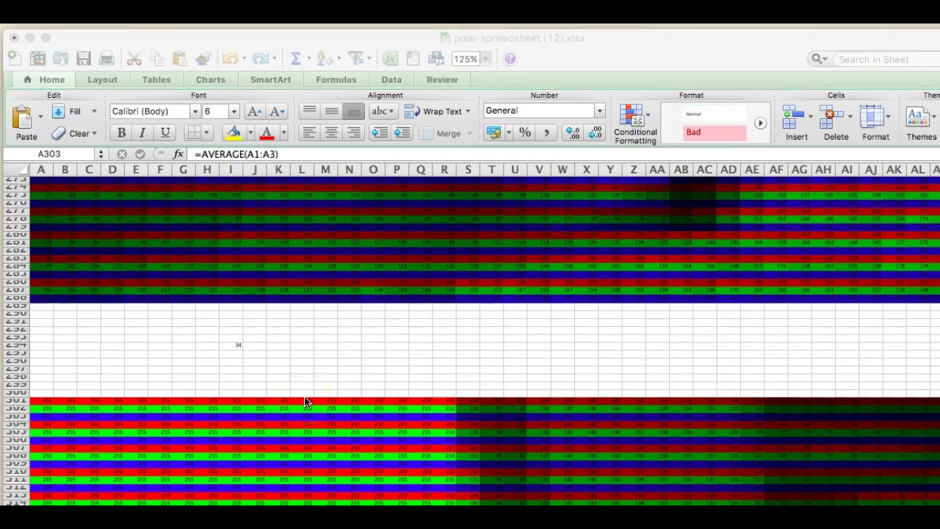
# Step: Fill the three average formulas in A301:A303 across to column DX and down to the last row of the copied pixel block
pyautogui.click(39, 402)
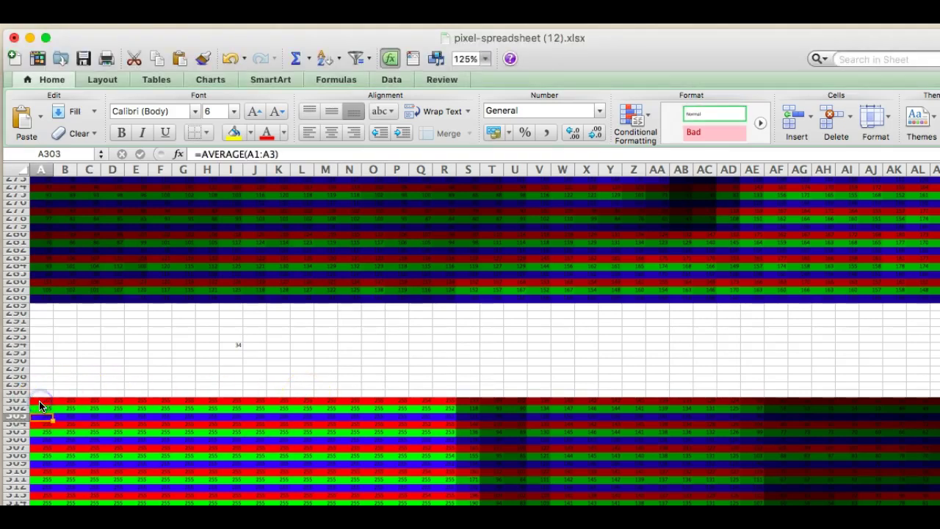
pyautogui.moveTo(39, 402); pyautogui.dragTo(42, 414)
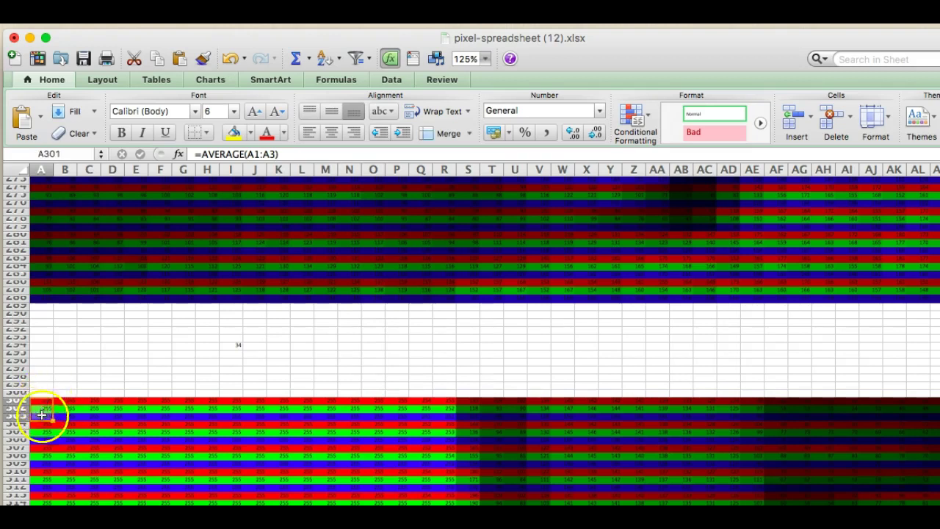
pyautogui.moveTo(42, 414)
pyautogui.mouseDown()
pyautogui.moveTo(55, 423)
pyautogui.moveTo(600, 394)
pyautogui.moveTo(938, 409)
pyautogui.moveTo(629, 411)
pyautogui.moveTo(668, 421)
pyautogui.mouseUp()
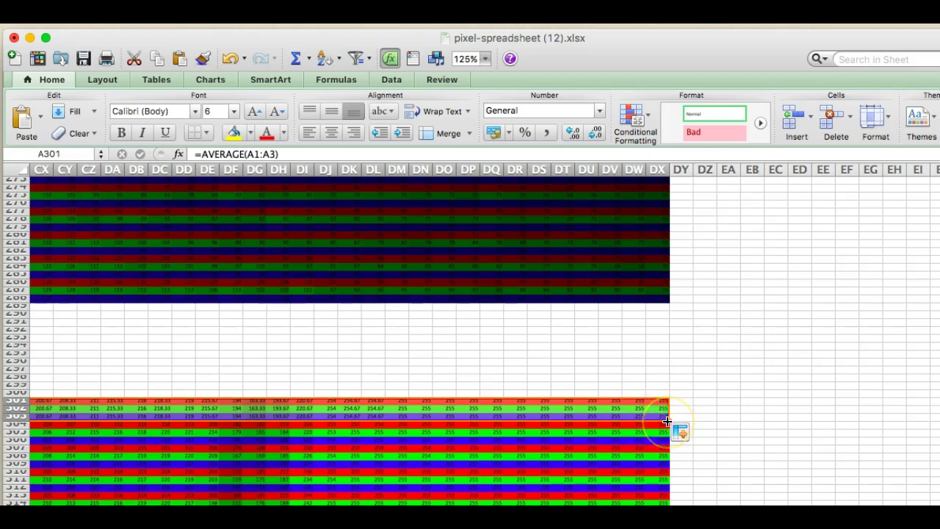
pyautogui.moveTo(666, 420); pyautogui.dragTo(669, 505)
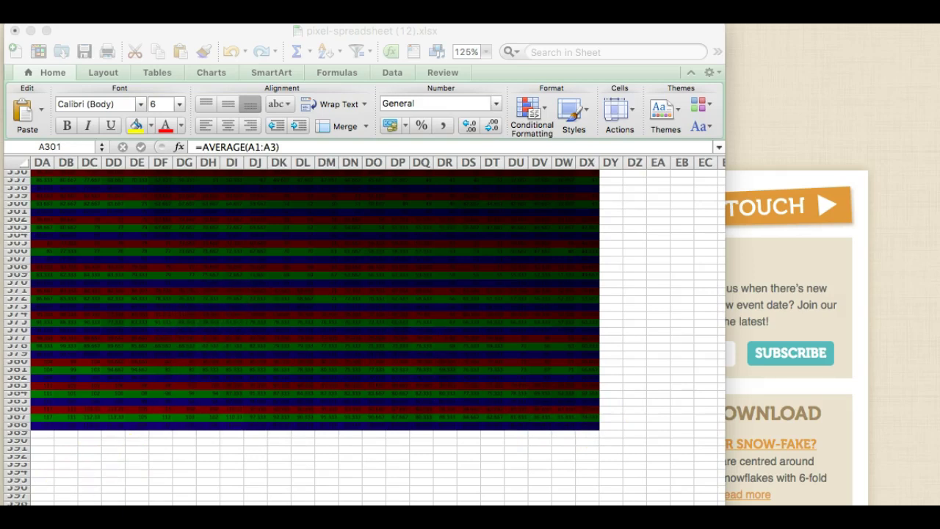
# Step: Set the sheet zoom to 25% and view the averaged picture as a whole
pyautogui.click(483, 49)
pyautogui.click(482, 50)
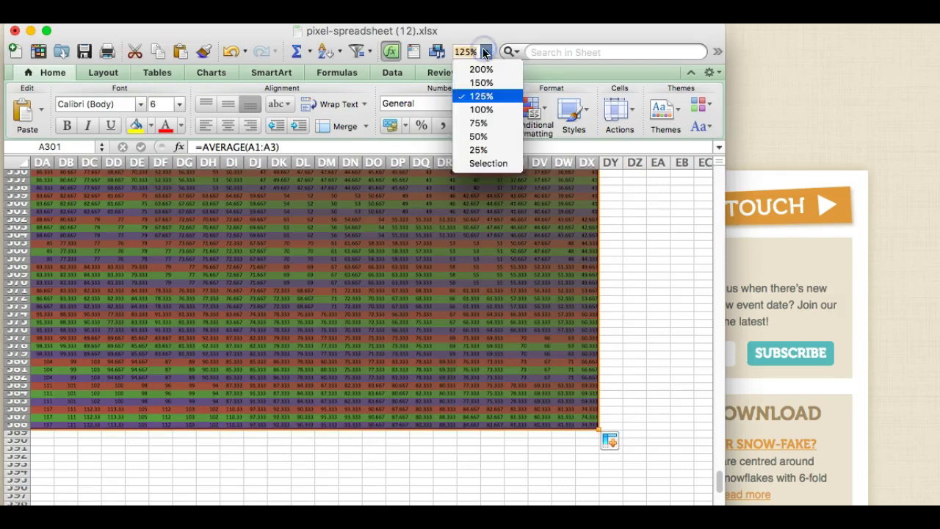
pyautogui.click(482, 150)
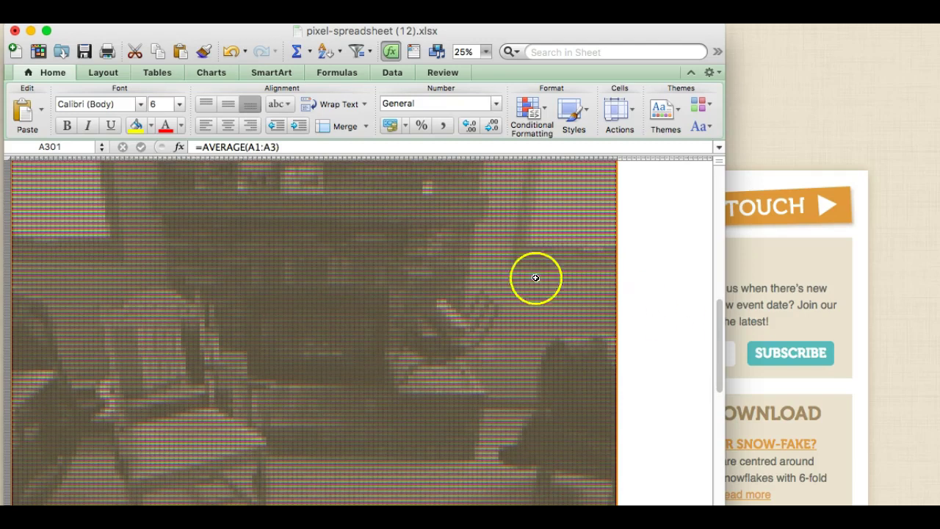
pyautogui.scroll(-3, 468, 242)
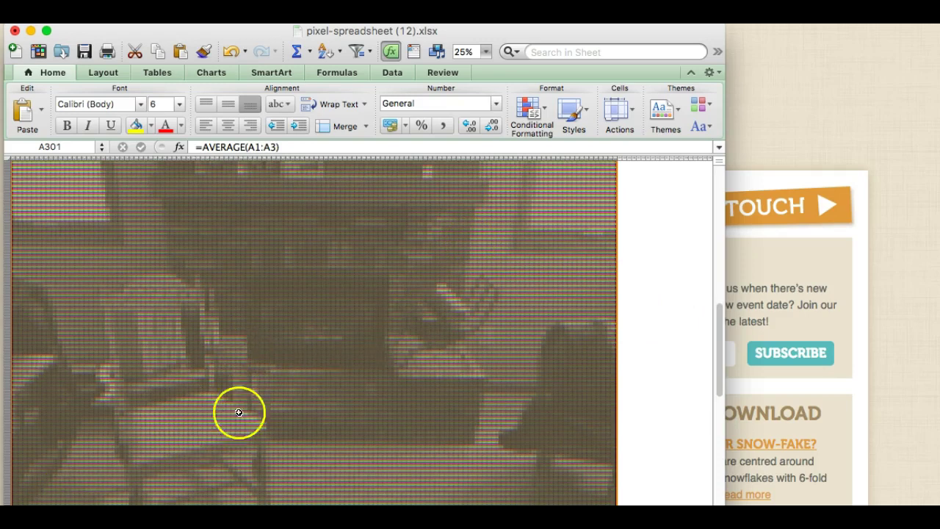
pyautogui.scroll(1, 328, 397)
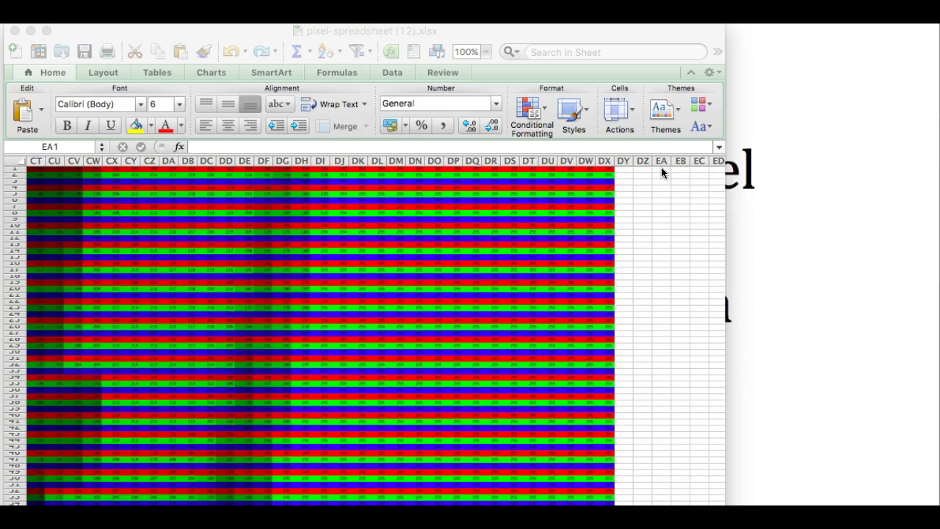
# Step: Paste the copied pixel block beside the original picture, starting at cell EA1
pyautogui.click(661, 167)
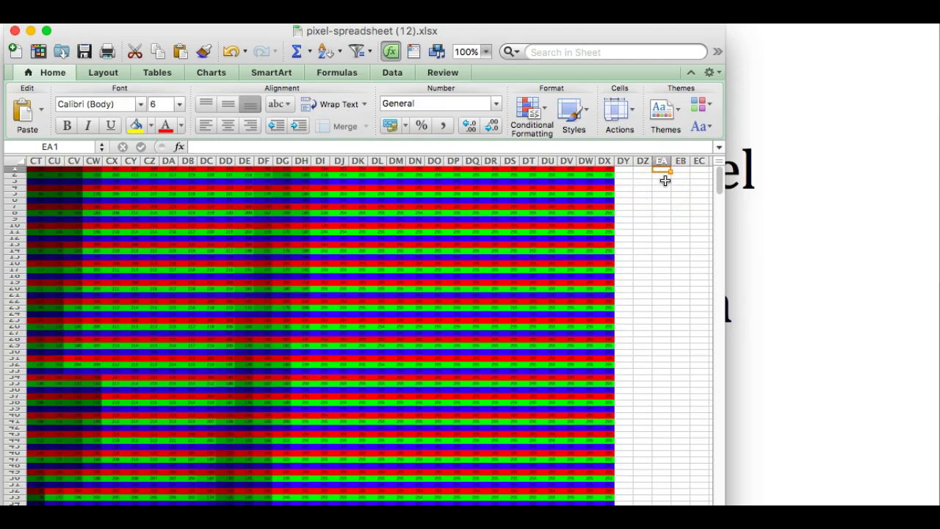
pyautogui.press('super+shift+Down')
pyautogui.press('super+shift+Right')
pyautogui.press('super+v')
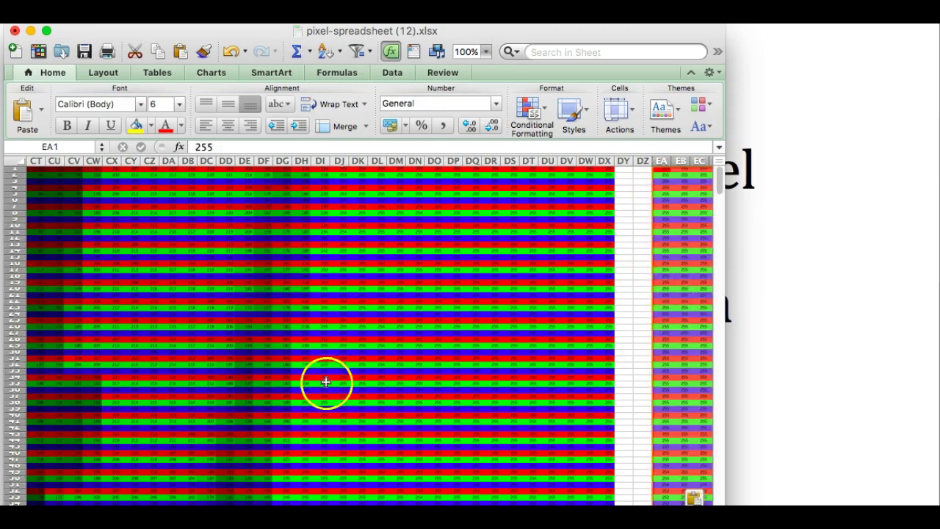
# Step: Look over the two pictures side by side and examine cells A301, A302 and A303 beneath the alpha value
pyautogui.scroll(-15, 345, 330)
pyautogui.hscroll(10, 345, 330)
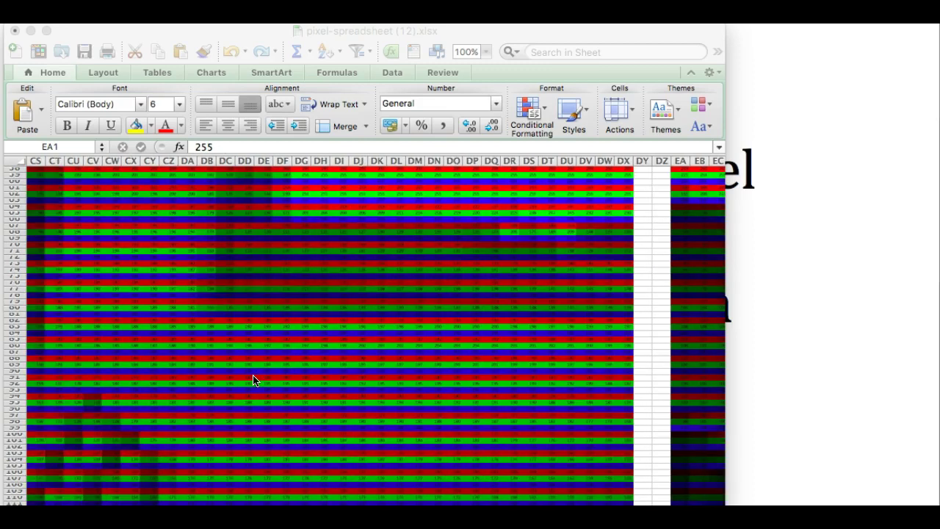
pyautogui.hscroll(-12, 252, 380)
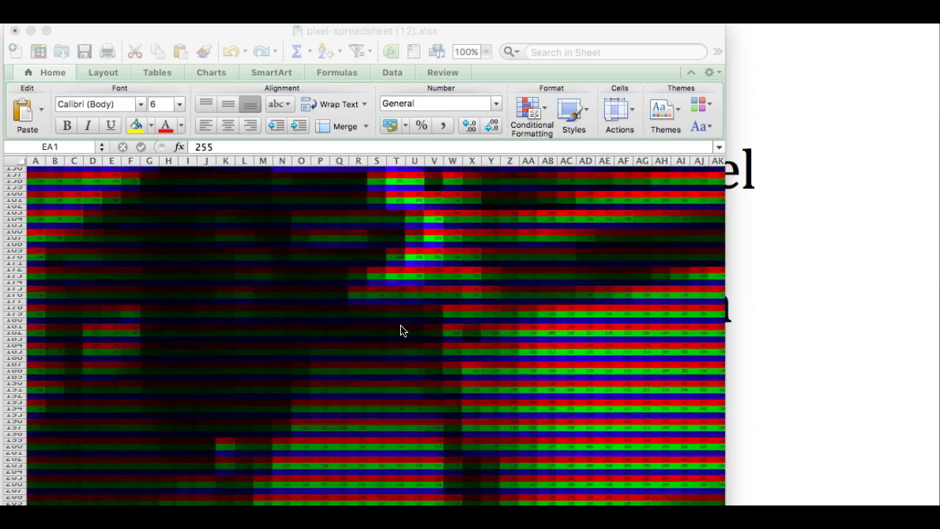
pyautogui.scroll(-6, 107, 441)
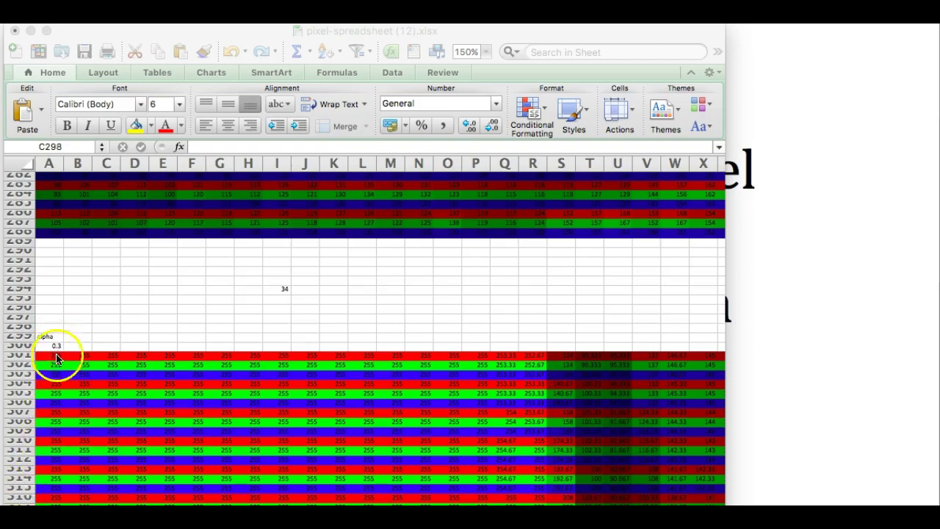
pyautogui.click(53, 358)
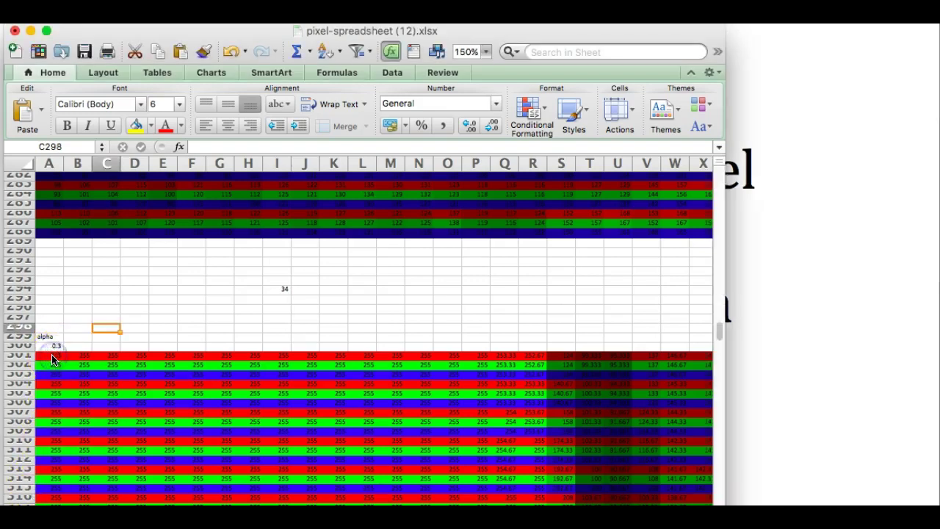
pyautogui.click(53, 358)
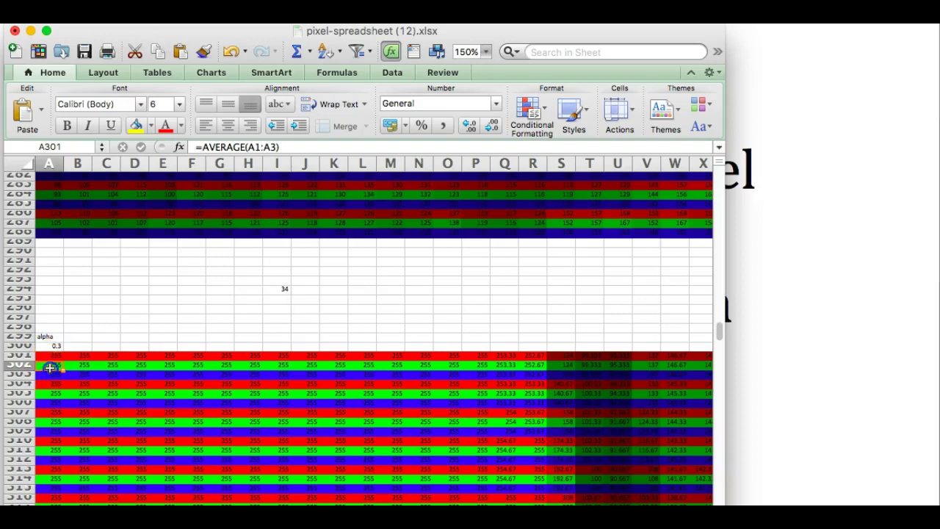
pyautogui.click(49, 367)
pyautogui.click(49, 373)
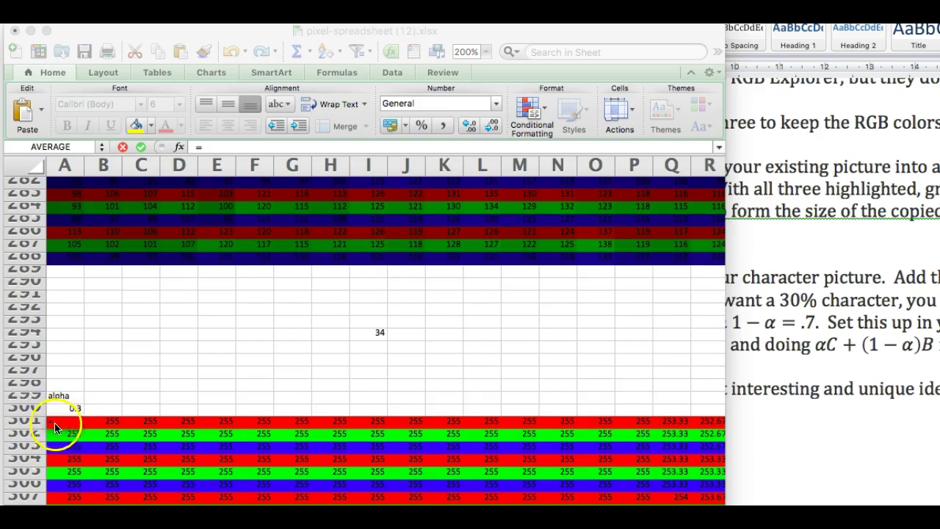
# Step: Replace the formula in cell A301 with the blend formula =A1*A300+(1-A300)*EA1
pyautogui.click(215, 147)
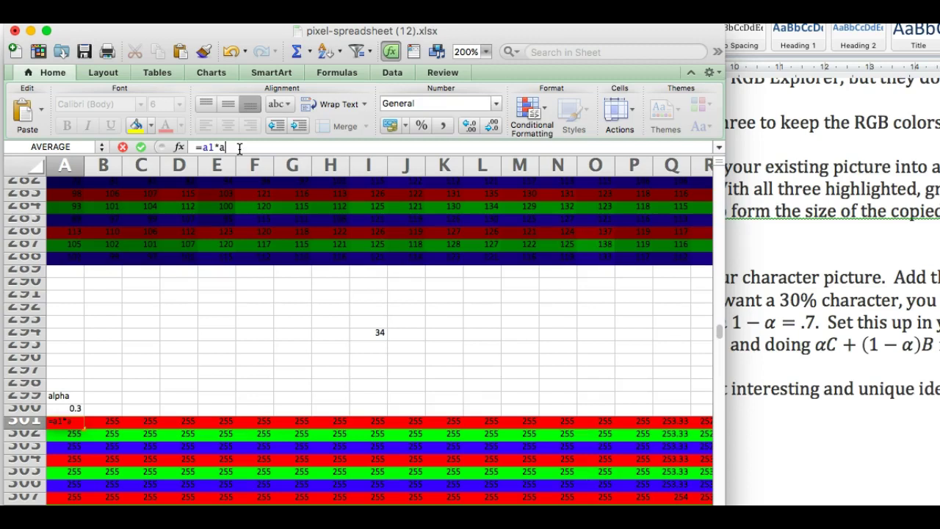
pyautogui.write('00+(1-')
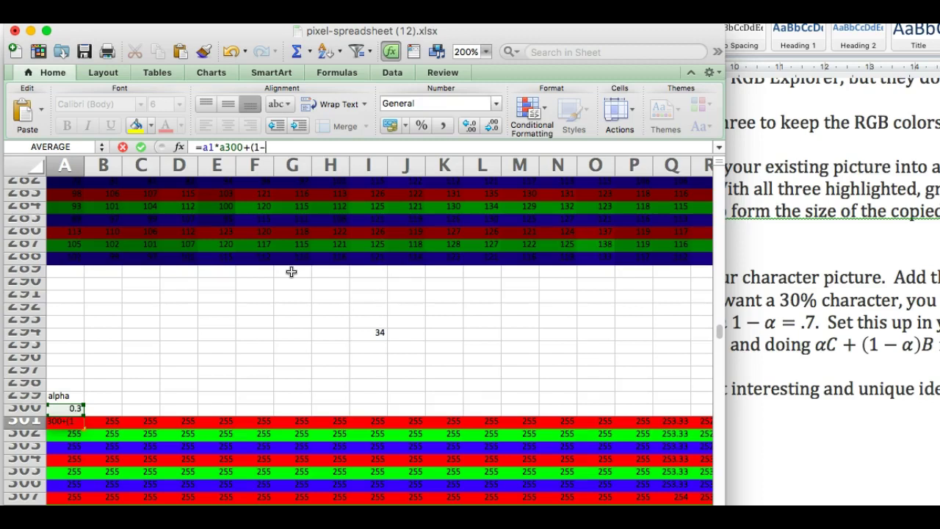
pyautogui.write('00)*')
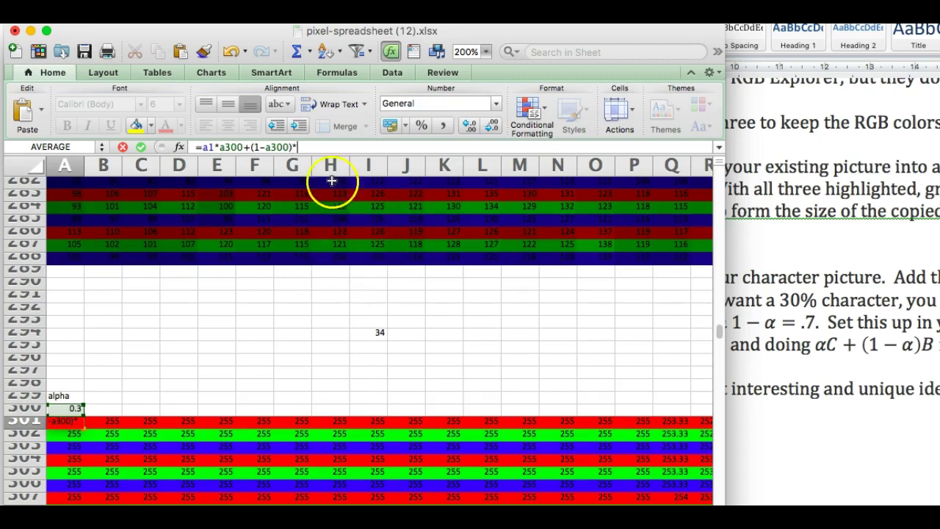
pyautogui.click(301, 146)
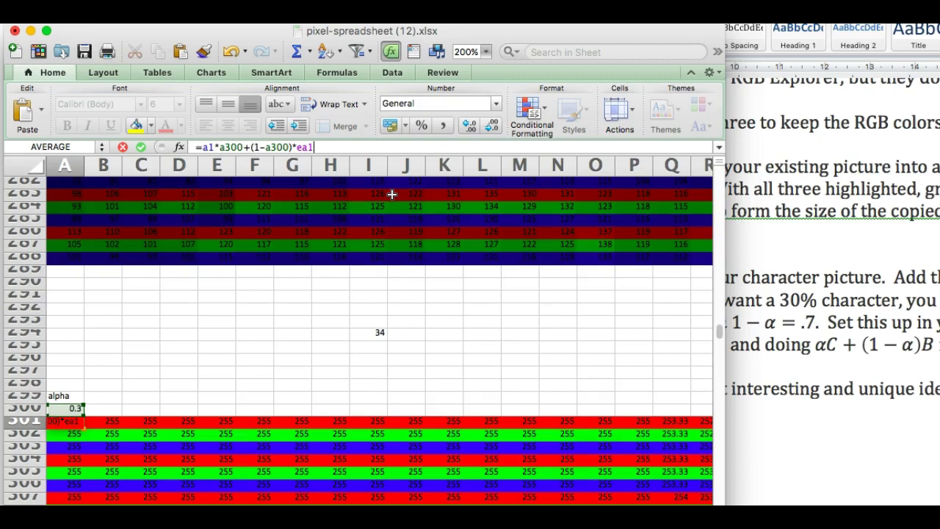
pyautogui.click(142, 149)
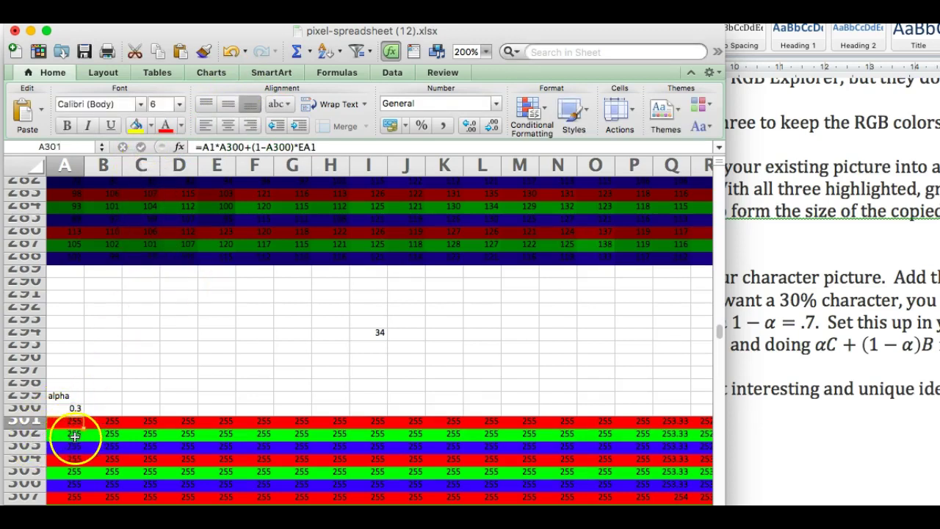
# Step: Copy the full text of the blend formula in cell A301, leaving that cell's formula as entered
pyautogui.press('super+c')
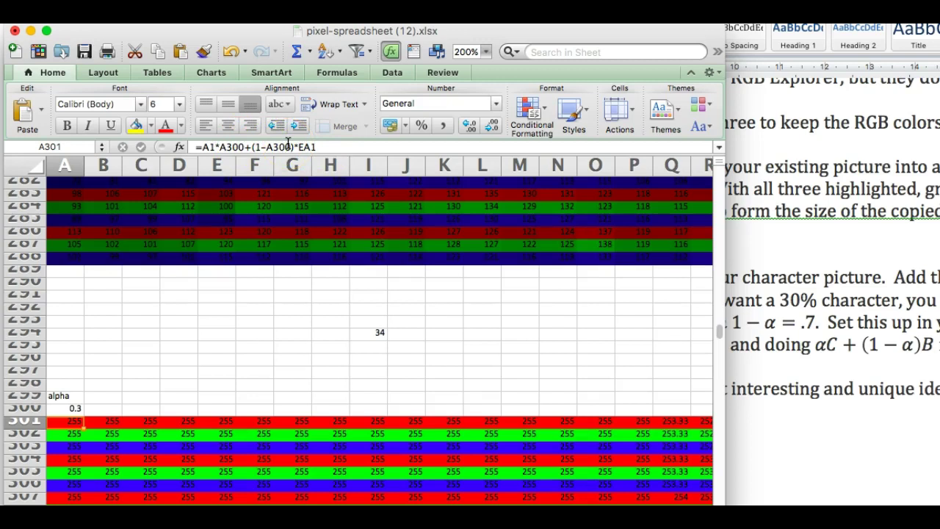
pyautogui.click(70, 435)
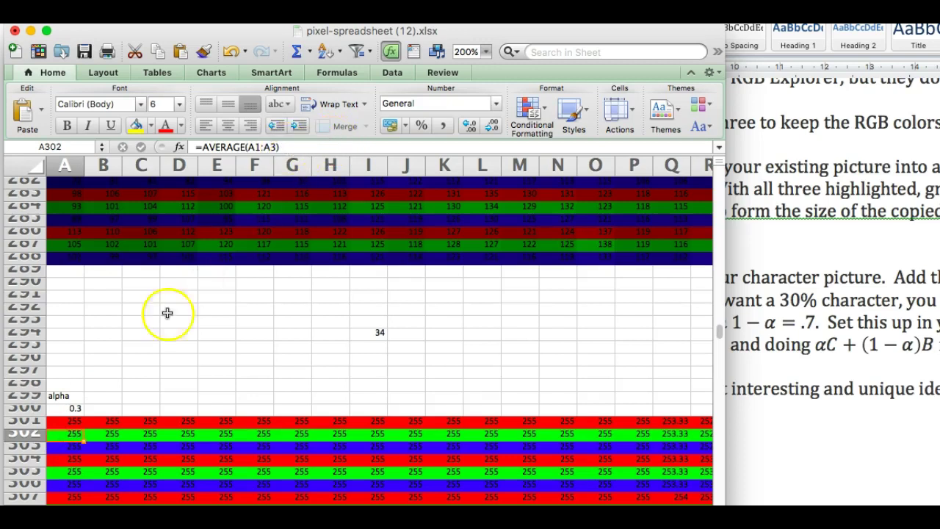
pyautogui.click(70, 420)
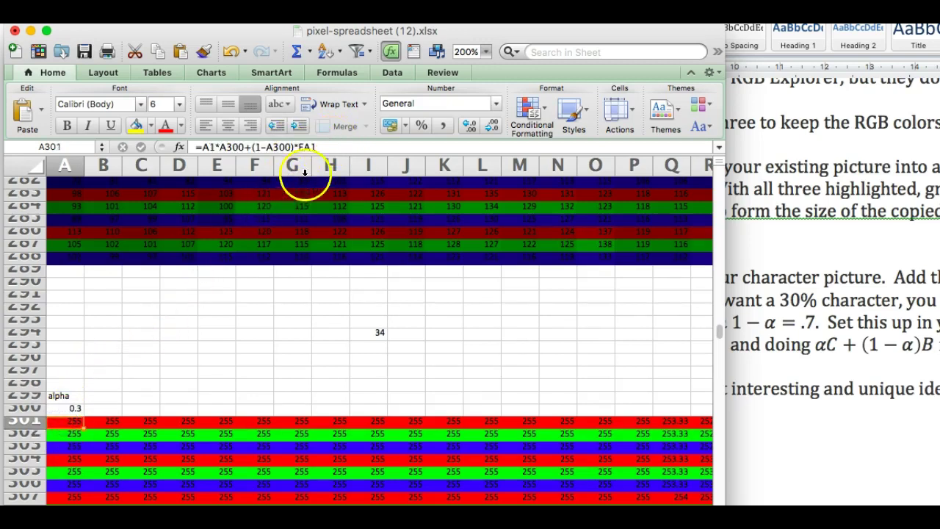
pyautogui.click(324, 147)
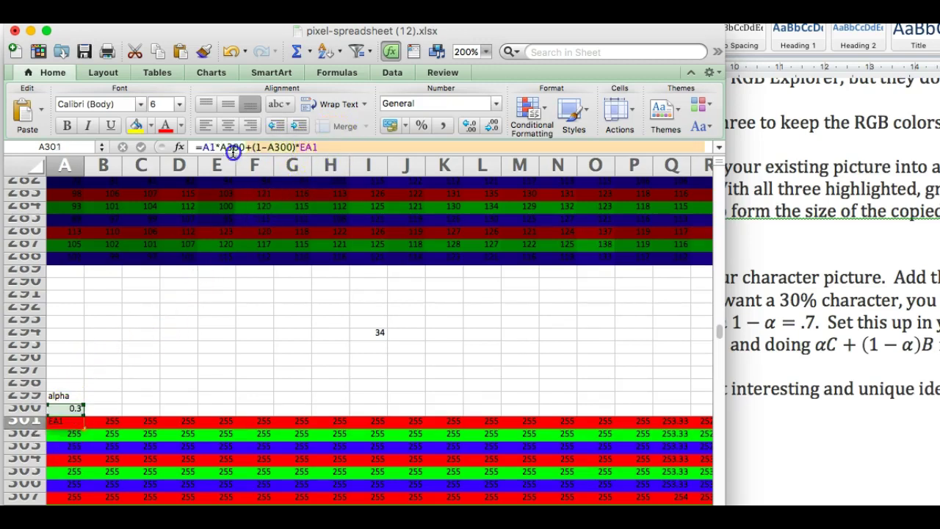
pyautogui.click(191, 147)
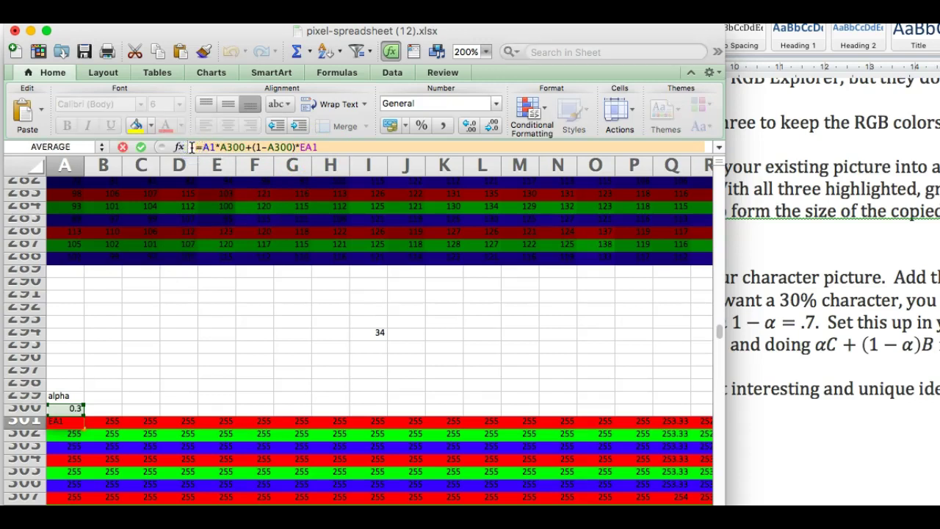
pyautogui.click(66, 434)
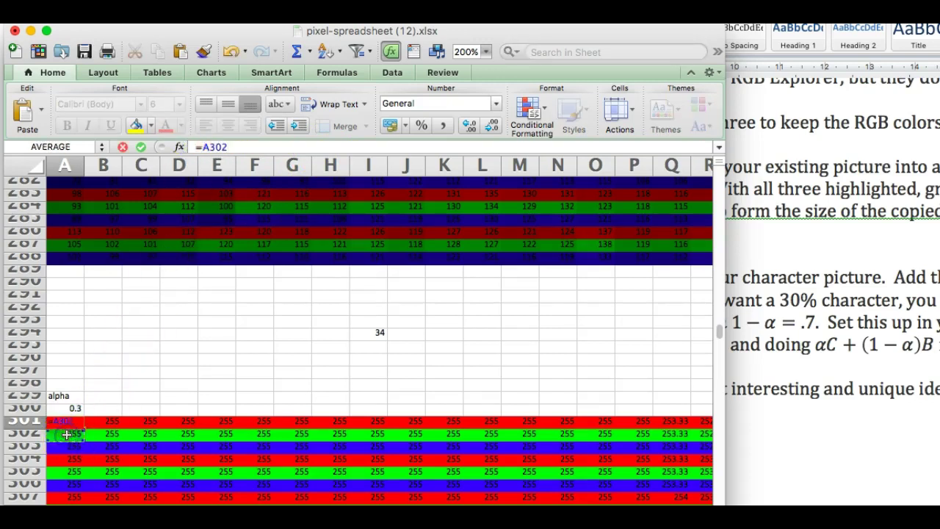
pyautogui.click(122, 148)
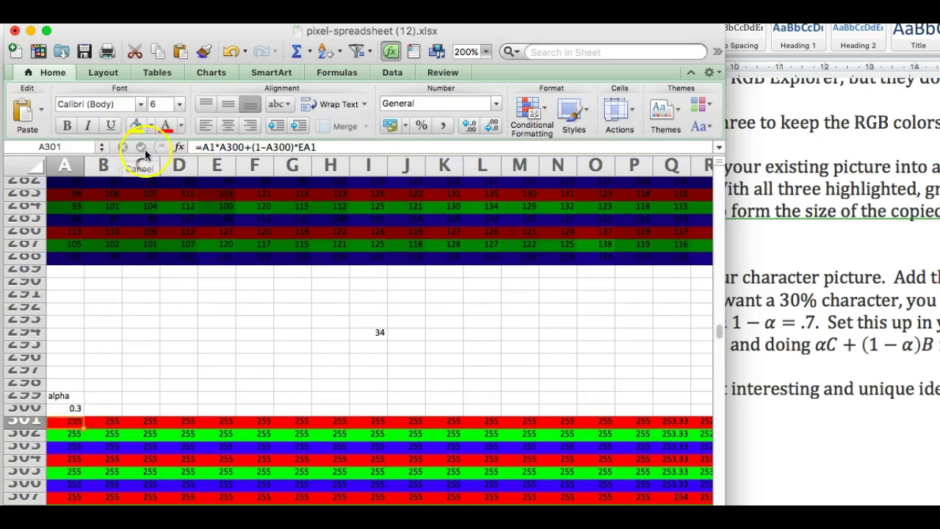
# Step: Replace the average formula in cell A302 with the copied blend formula and adapt it to =A2*A300+(1-A300)*EA2
pyautogui.click(69, 435)
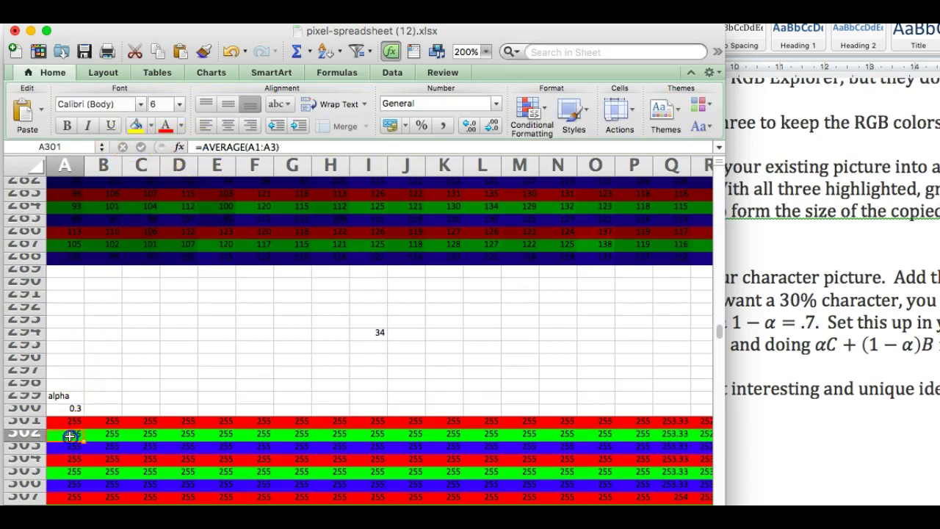
pyautogui.click(285, 146)
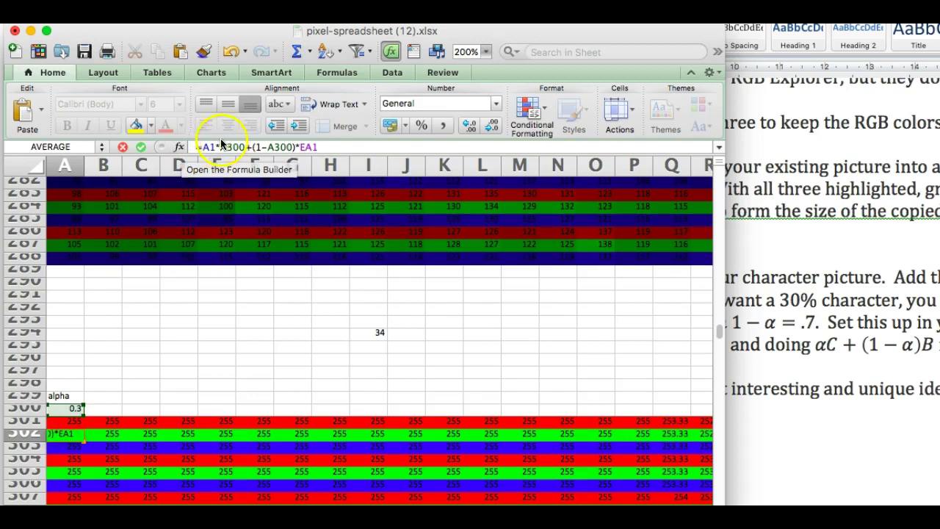
pyautogui.click(211, 147)
pyautogui.click(213, 147)
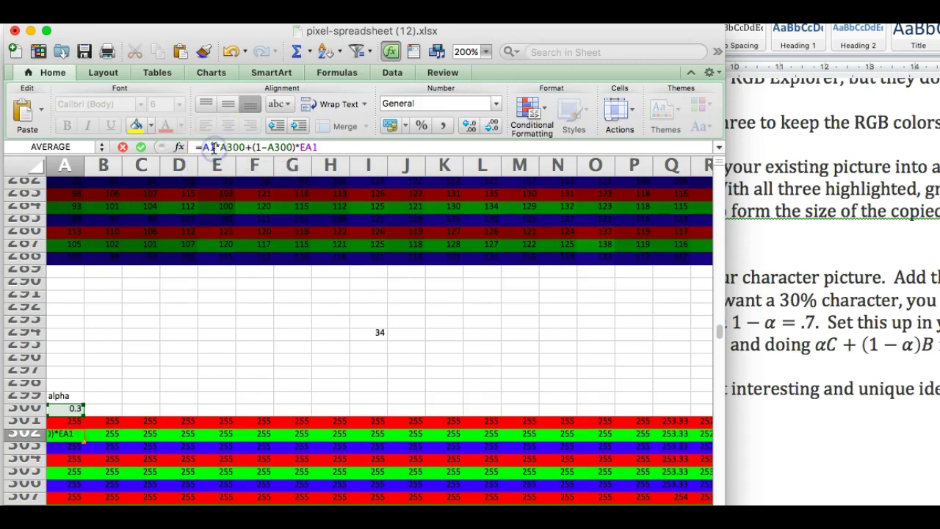
pyautogui.press('BackSpace')
pyautogui.write('2')
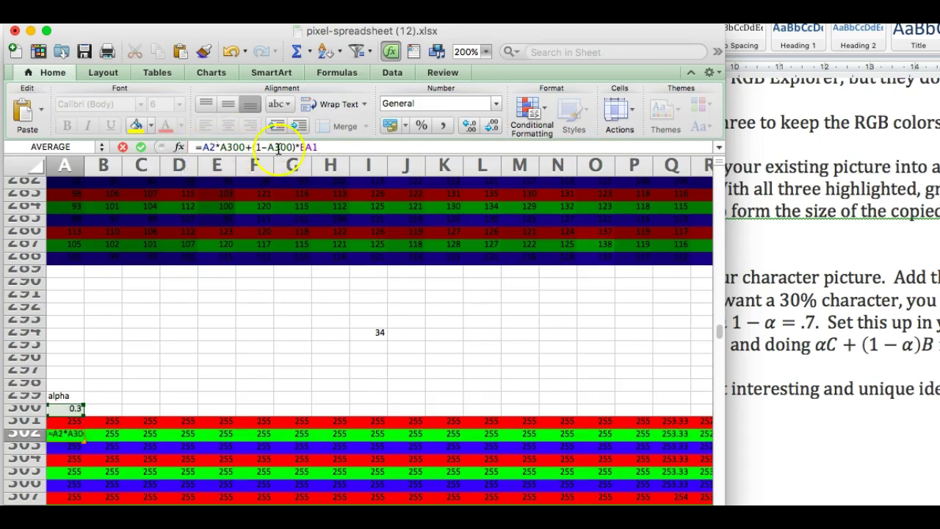
pyautogui.click(302, 148)
pyautogui.click(320, 148)
pyautogui.press('BackSpace')
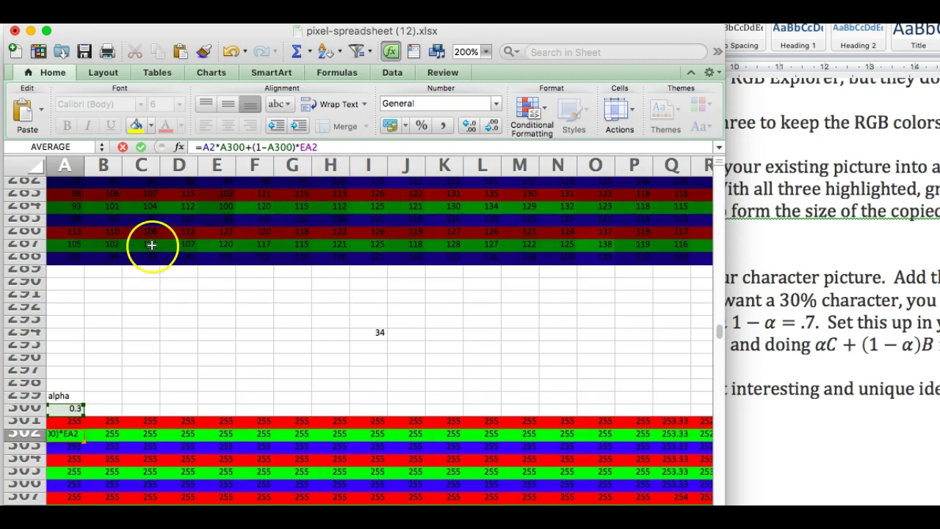
# Step: Make both alpha references in cell A302 absolute so the formula reads =A2*$A$300+(1-$A$300)*EA2
pyautogui.click(228, 149)
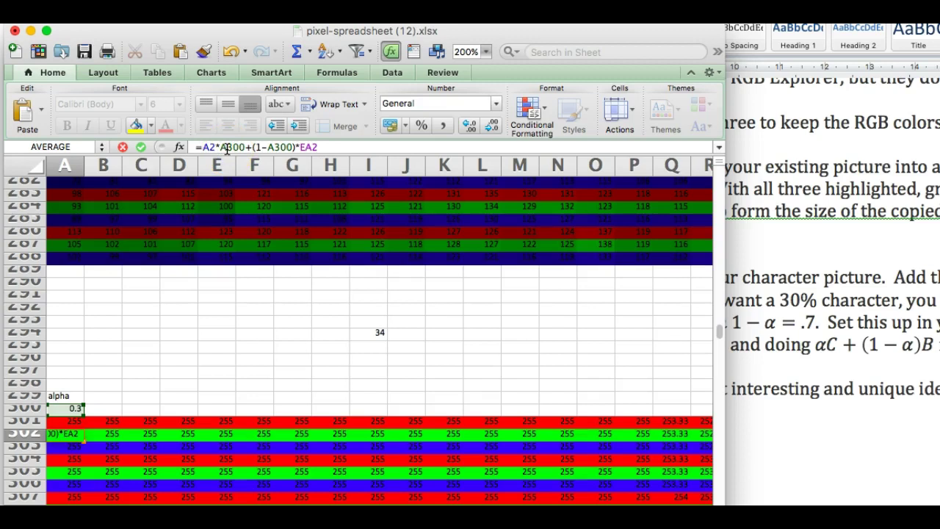
pyautogui.write('$A')
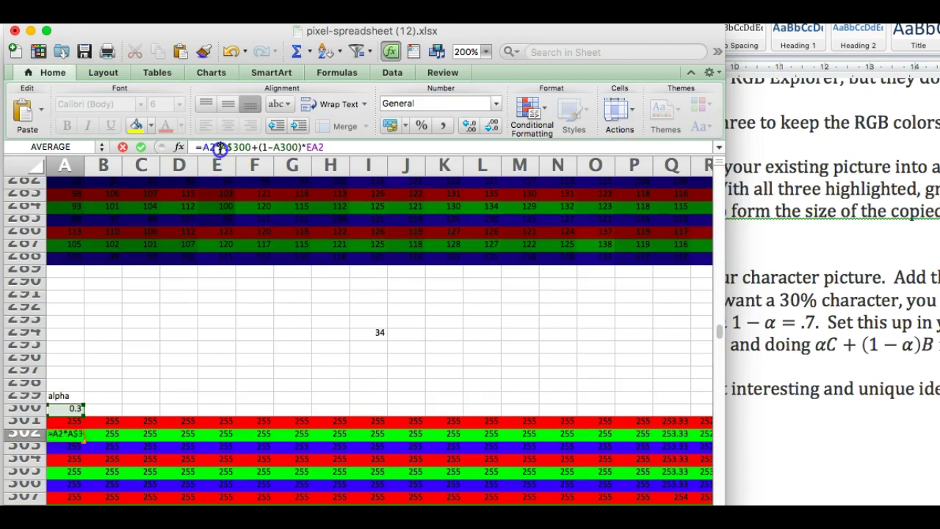
pyautogui.write('$')
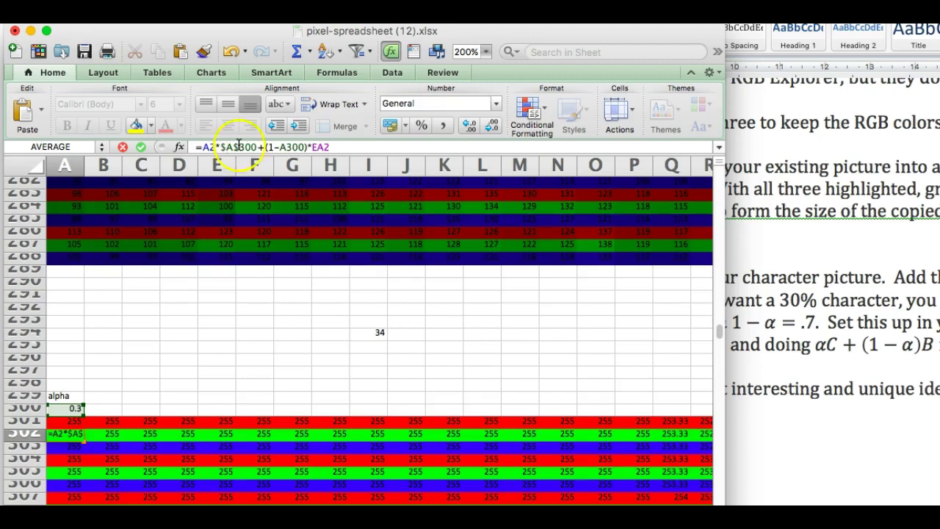
pyautogui.click(280, 148)
pyautogui.write('$')
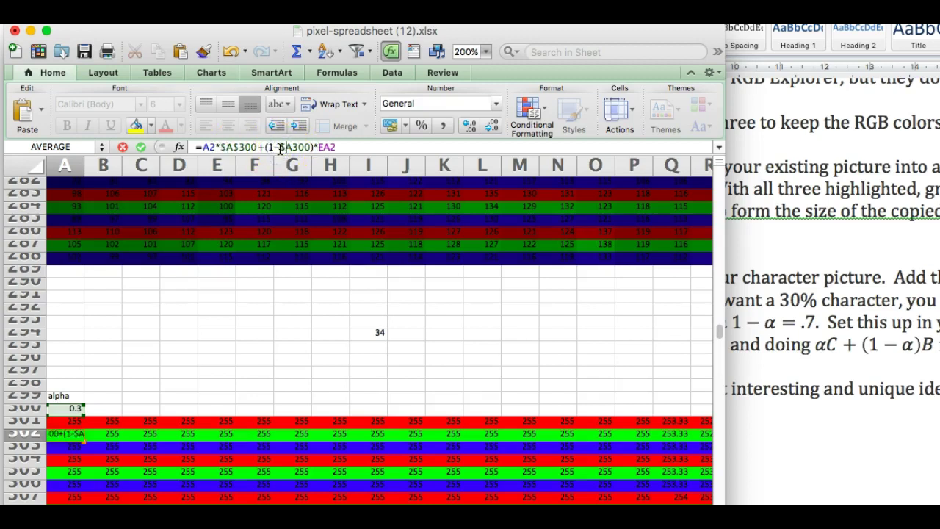
pyautogui.click(291, 148)
pyautogui.write('$A$')
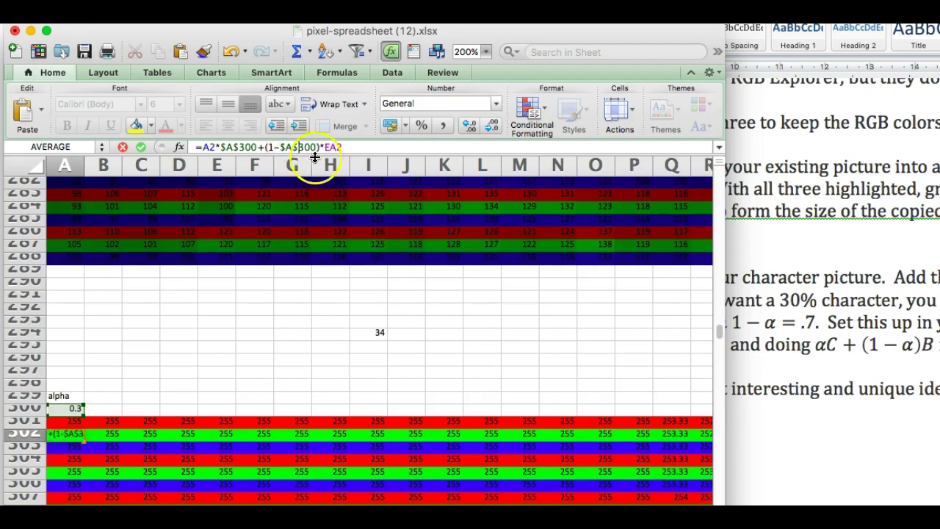
pyautogui.click(140, 147)
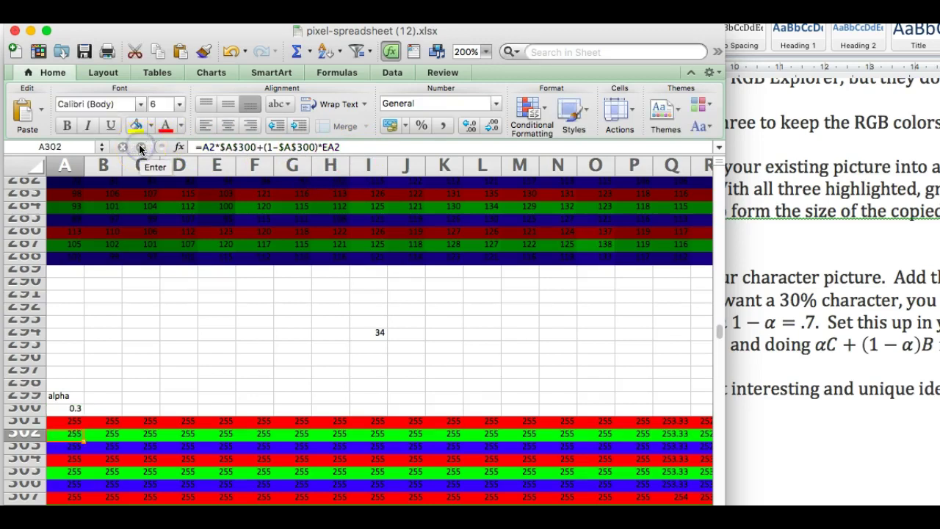
# Step: Replace the average formula in cell A303 with the copied blend formula and point it to A3 and EA3
pyautogui.click(67, 446)
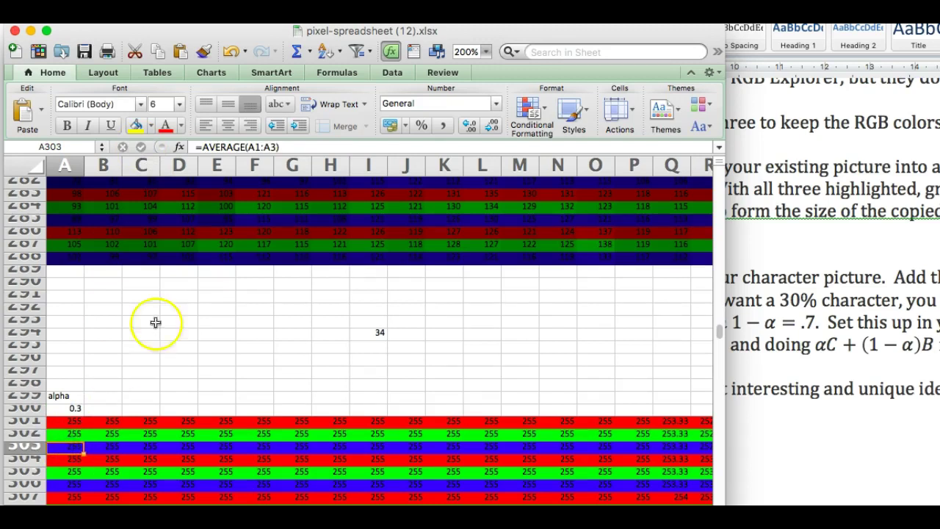
pyautogui.click(290, 149)
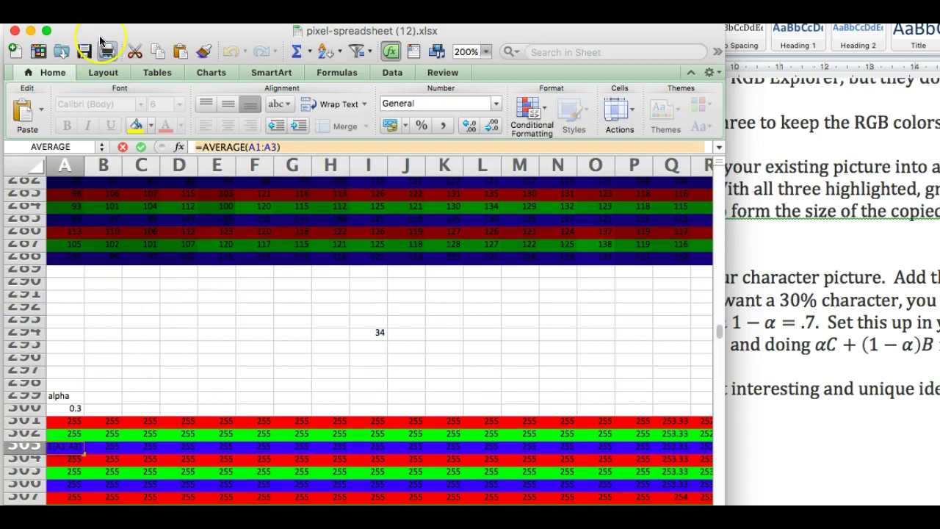
pyautogui.write('=A1*A300+(1-A300)*EA1')
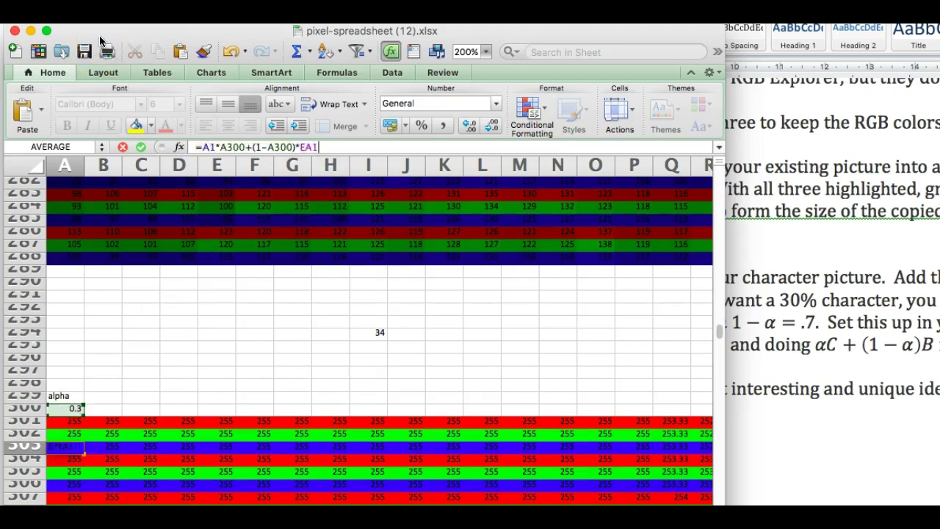
pyautogui.click(154, 40)
pyautogui.click(211, 147)
pyautogui.press('Delete')
pyautogui.write('3')
pyautogui.click(327, 146)
pyautogui.write('3')
# Step: Make both alpha references in cell A303 absolute so the formula reads =A3*$A$300+(1-$A$300)*EA3
pyautogui.click(222, 146)
pyautogui.write('$')
pyautogui.click(232, 147)
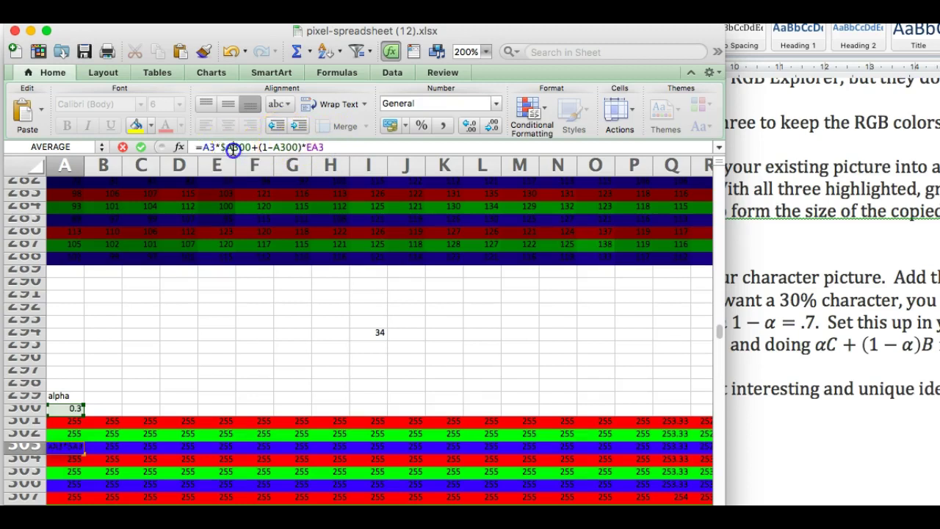
pyautogui.write('$')
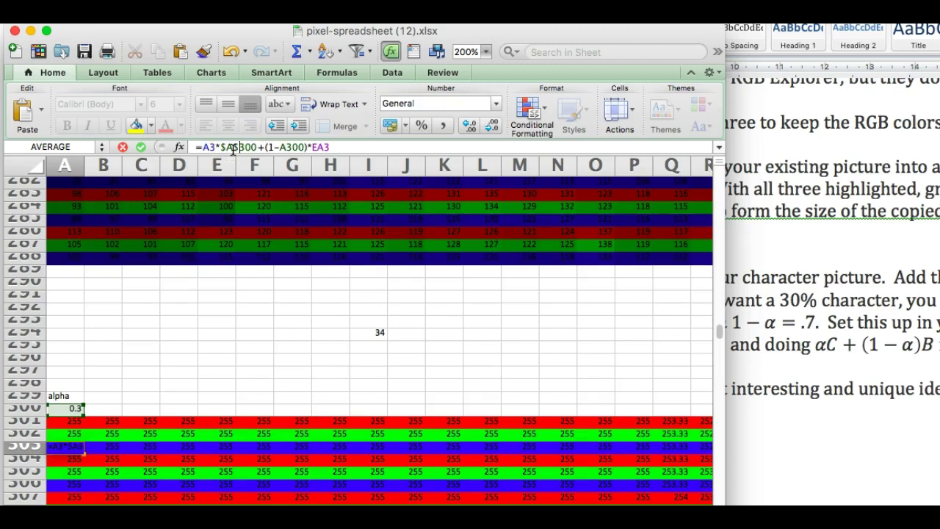
pyautogui.click(279, 146)
pyautogui.write('$A')
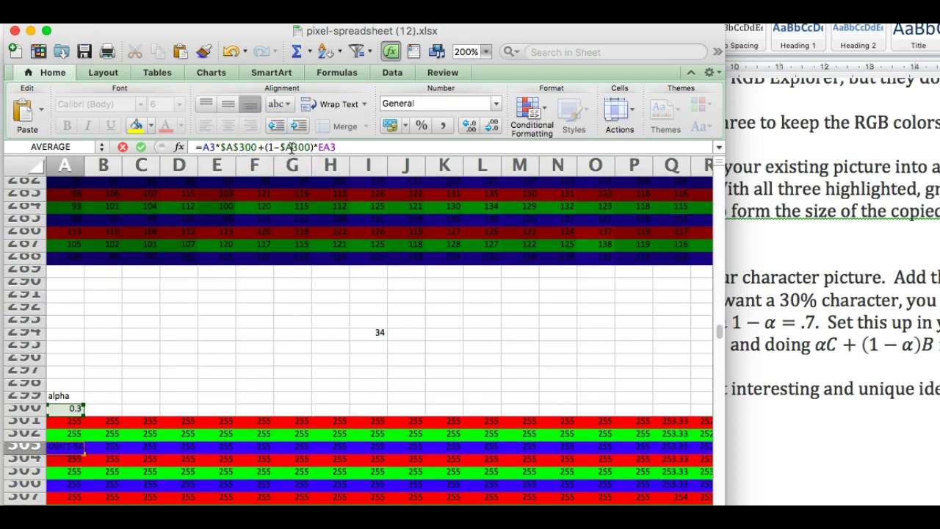
pyautogui.write('$')
pyautogui.click(140, 148)
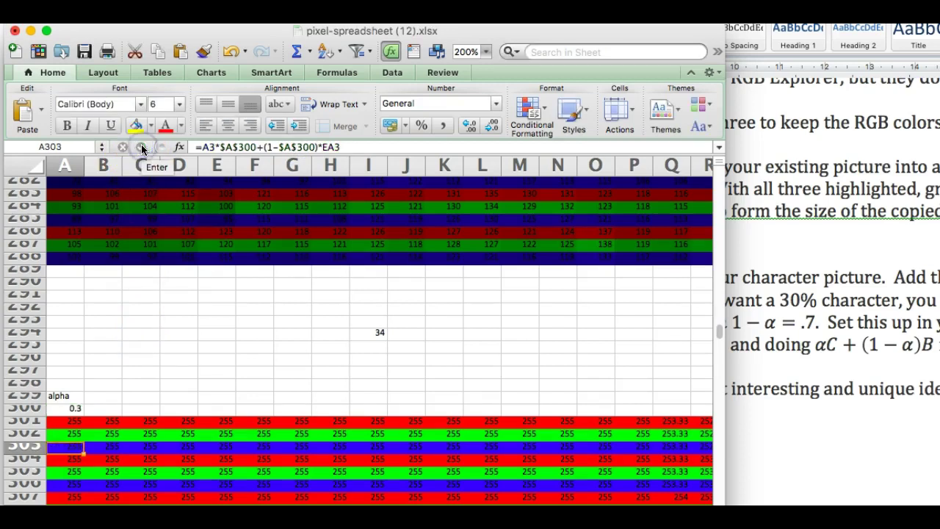
# Step: Make both alpha references in cell A301 absolute so the formula reads =A1*$A$300+(1-$A$300)*EA1
pyautogui.click(69, 420)
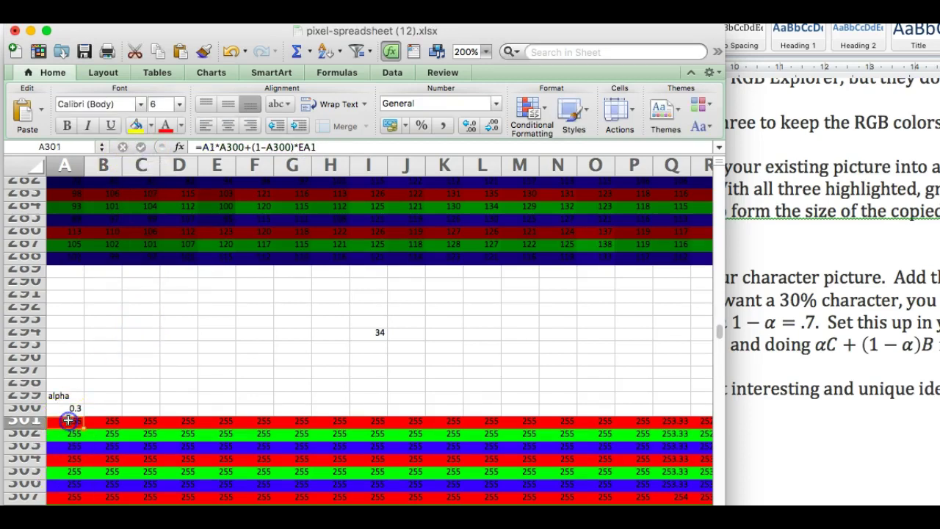
pyautogui.click(219, 147)
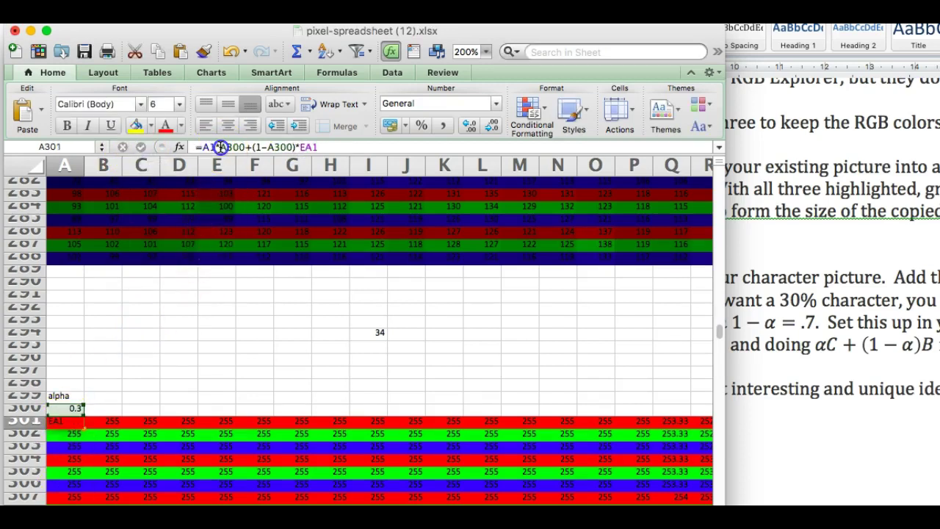
pyautogui.write('$')
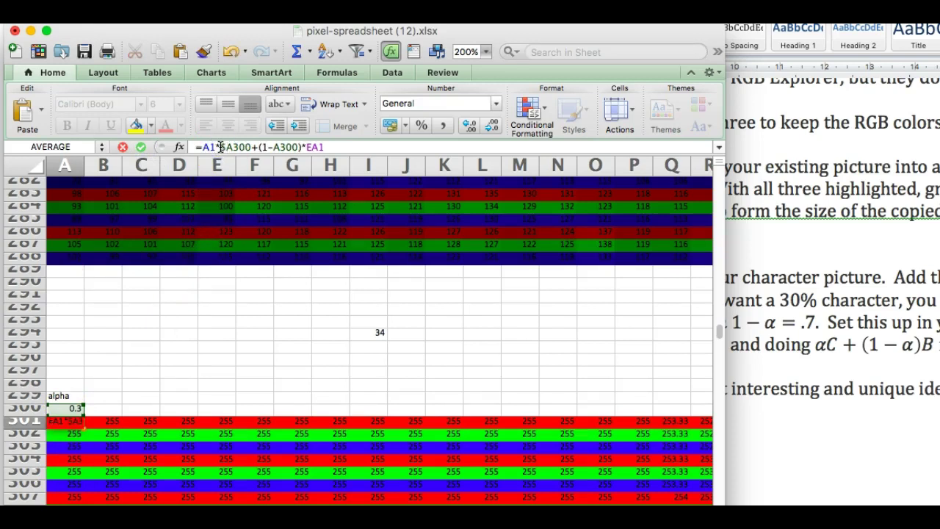
pyautogui.click(232, 146)
pyautogui.write('$')
pyautogui.click(280, 147)
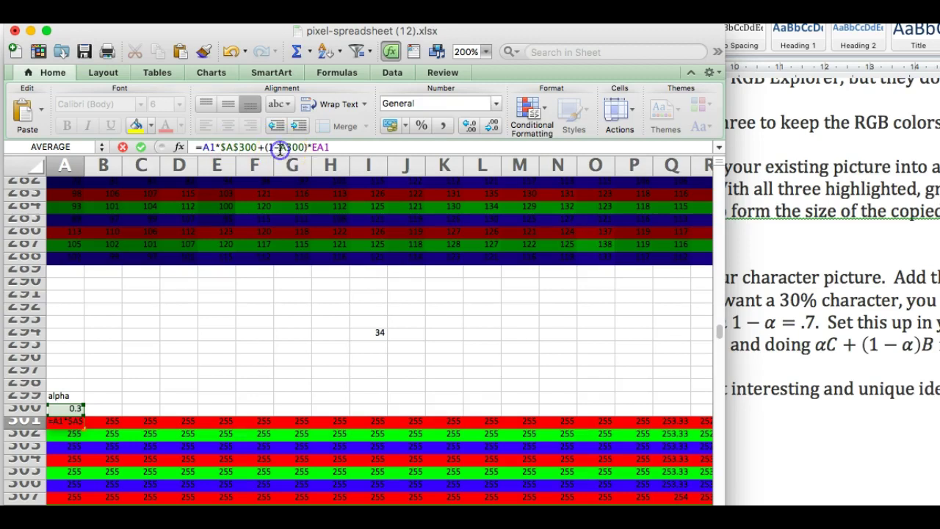
pyautogui.click(290, 147)
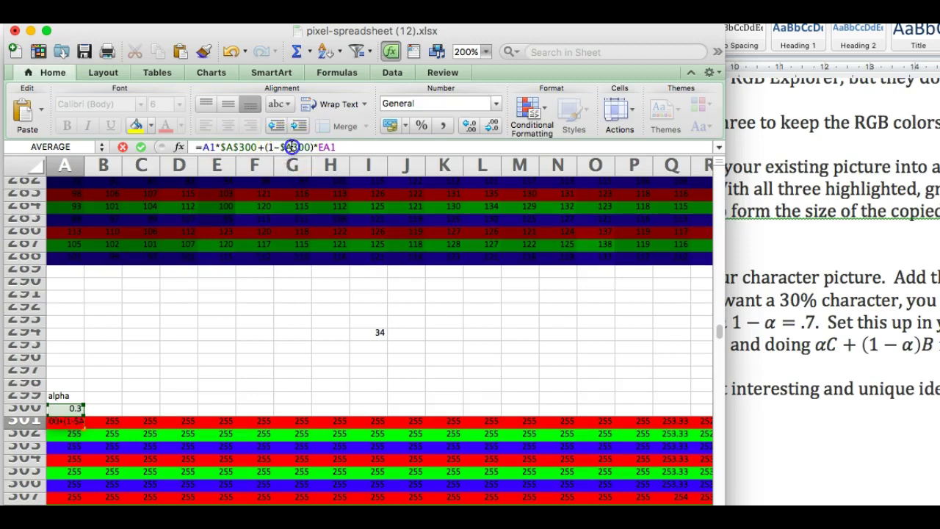
pyautogui.write('$')
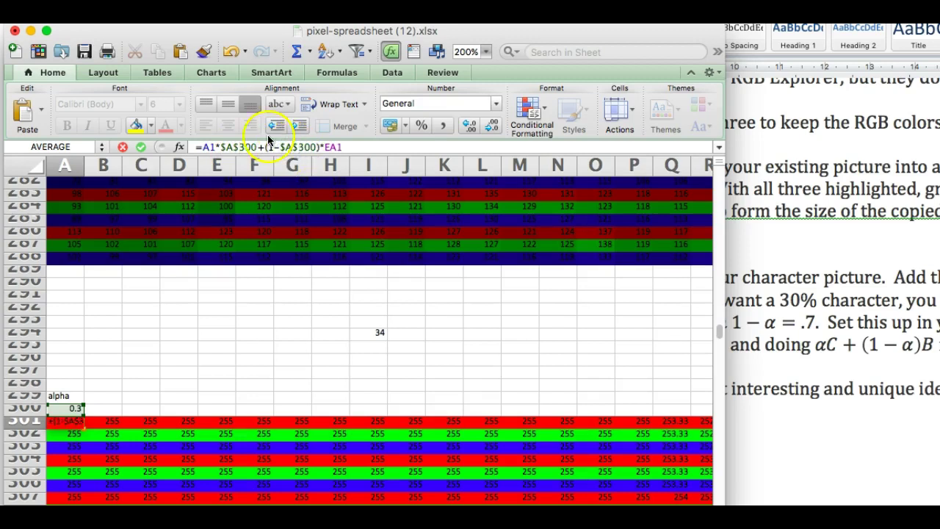
pyautogui.click(141, 147)
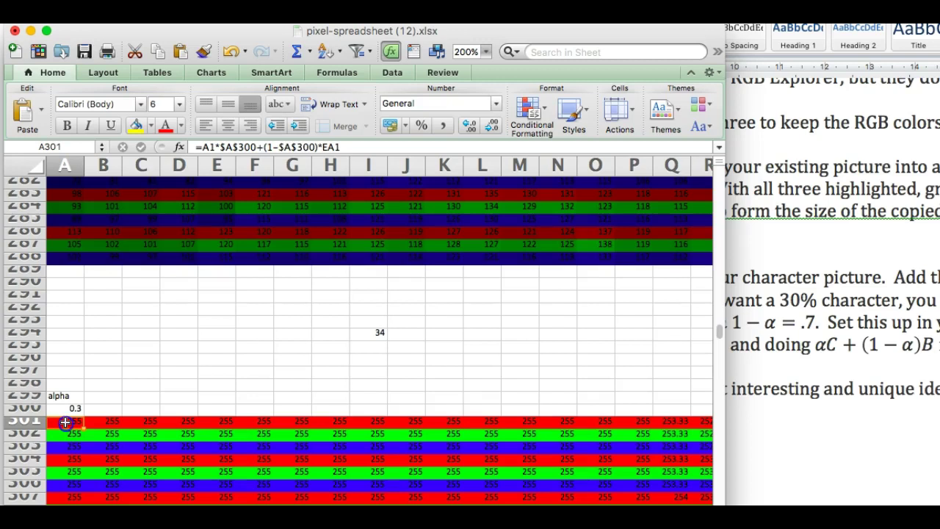
# Step: Fill the blend formulas from A301:A303 down and across the whole copied picture through column DX, and set the zoom to 25%
pyautogui.moveTo(65, 421); pyautogui.dragTo(64, 444)
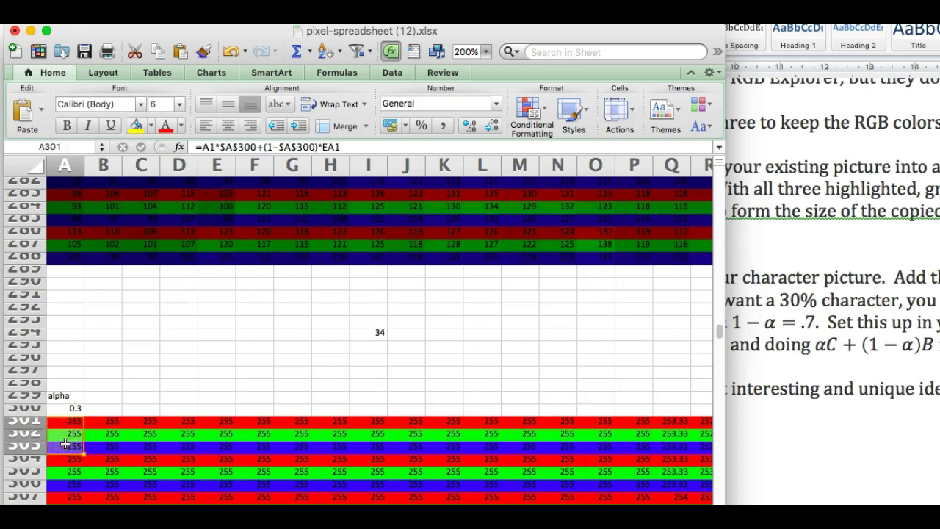
pyautogui.click(82, 452)
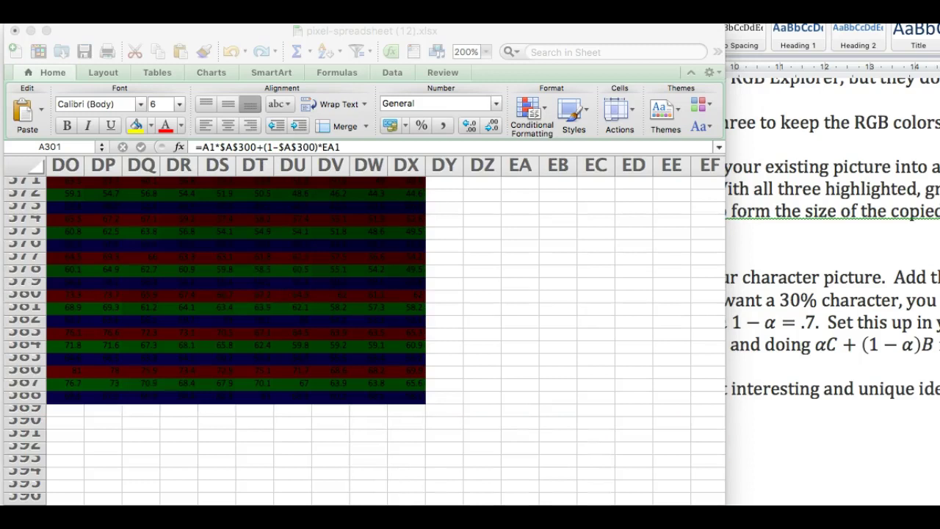
pyautogui.click(481, 53)
pyautogui.write('25')
pyautogui.press('Return')
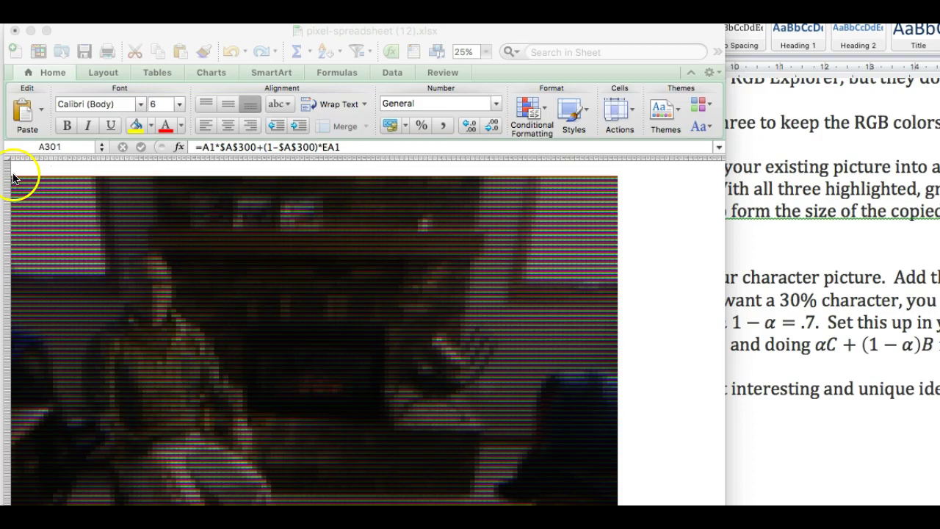
# Step: Select the alpha cell A300 just above the blended picture and set its value to 0.7
pyautogui.click(13, 177)
pyautogui.click(13, 176)
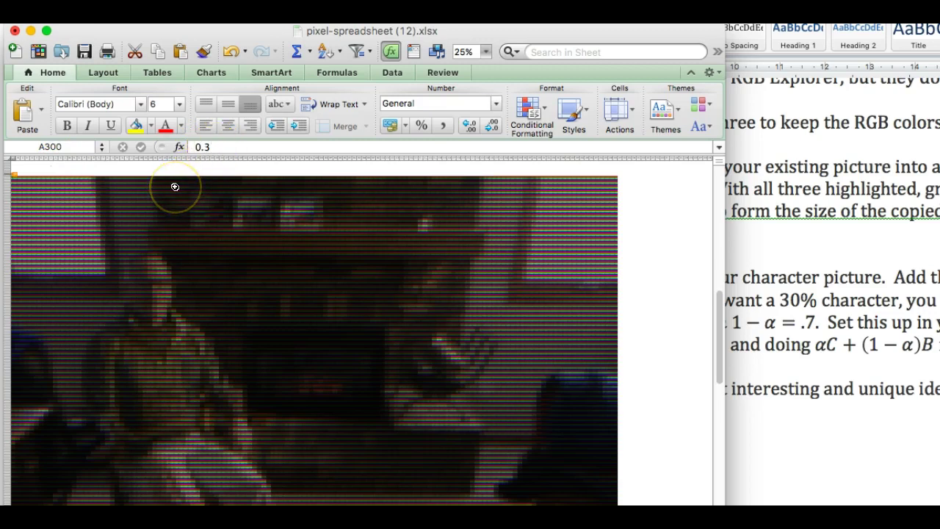
pyautogui.press('Up')
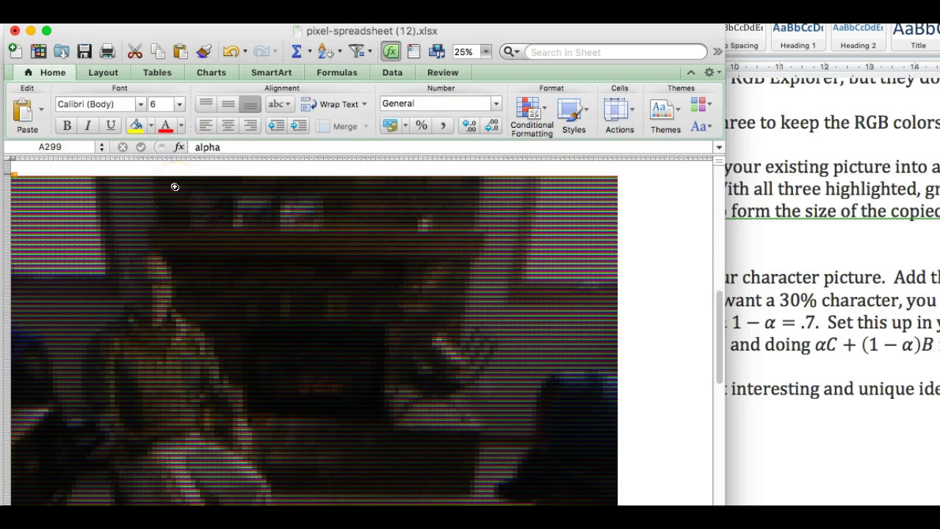
pyautogui.press('Down')
pyautogui.press('Down')
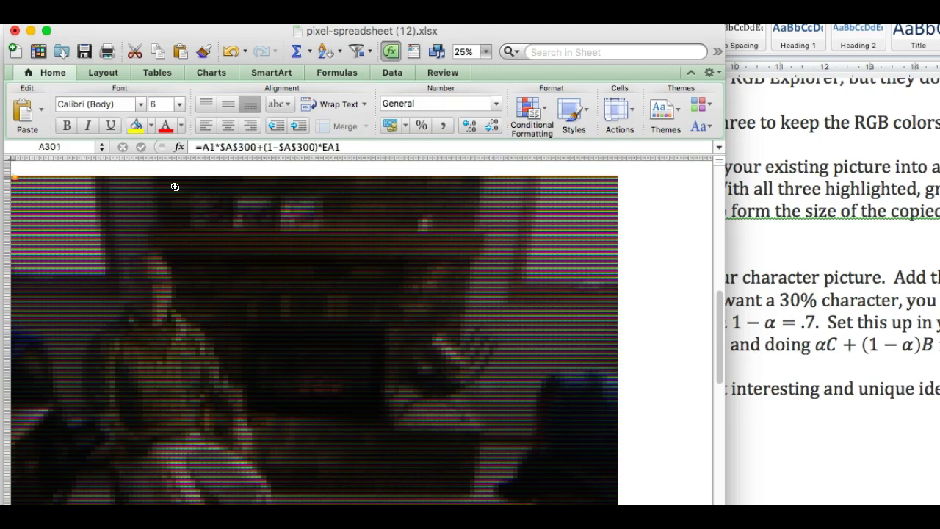
pyautogui.press('Up')
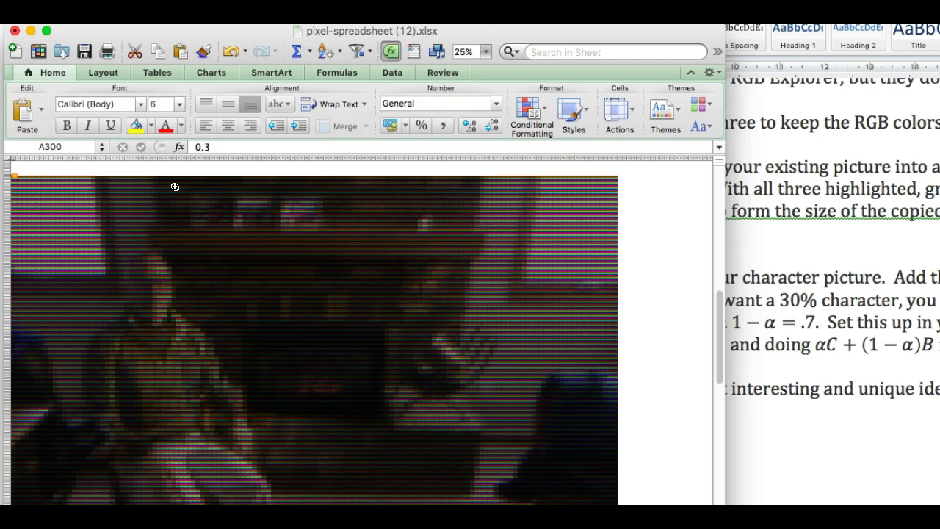
pyautogui.click(217, 147)
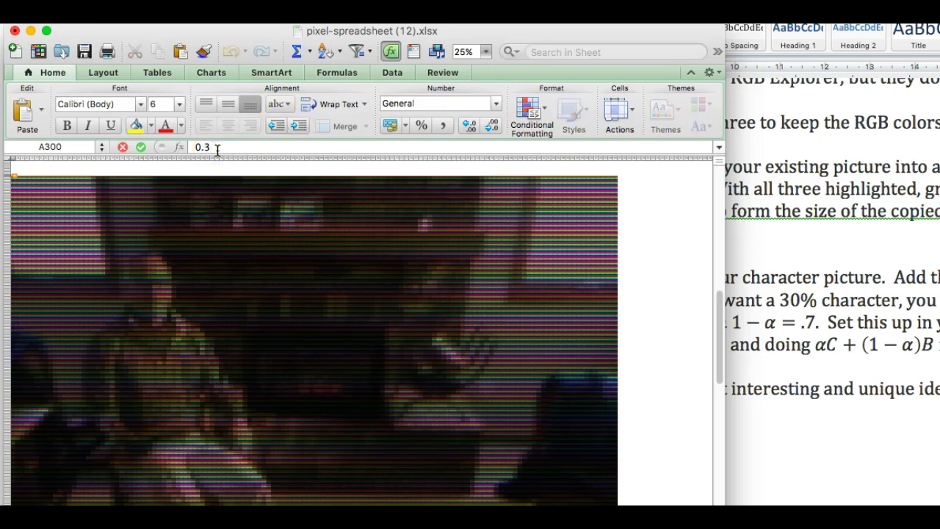
pyautogui.press('BackSpace')
pyautogui.write('7')
pyautogui.click(140, 147)
pyautogui.click(179, 184)
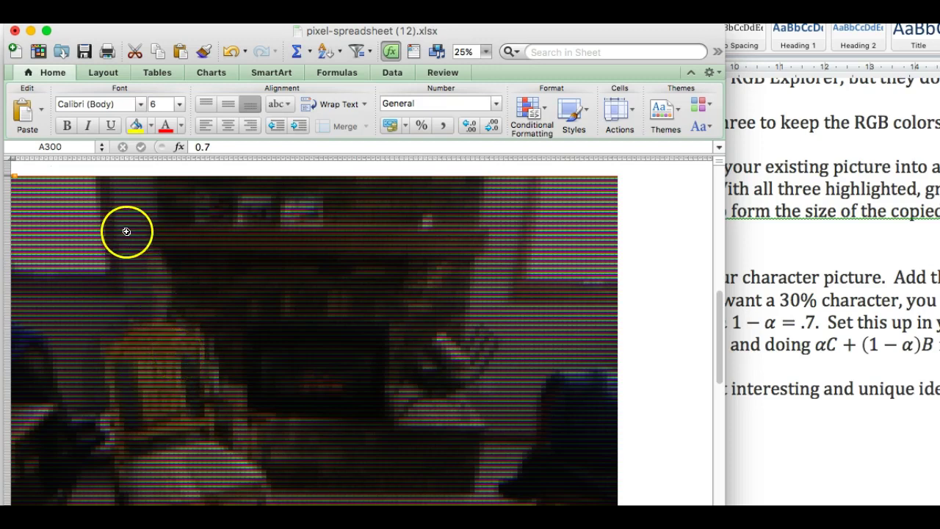
# Step: Raise the alpha value in cell A300 to 0.8 to update the blended picture
pyautogui.click(219, 147)
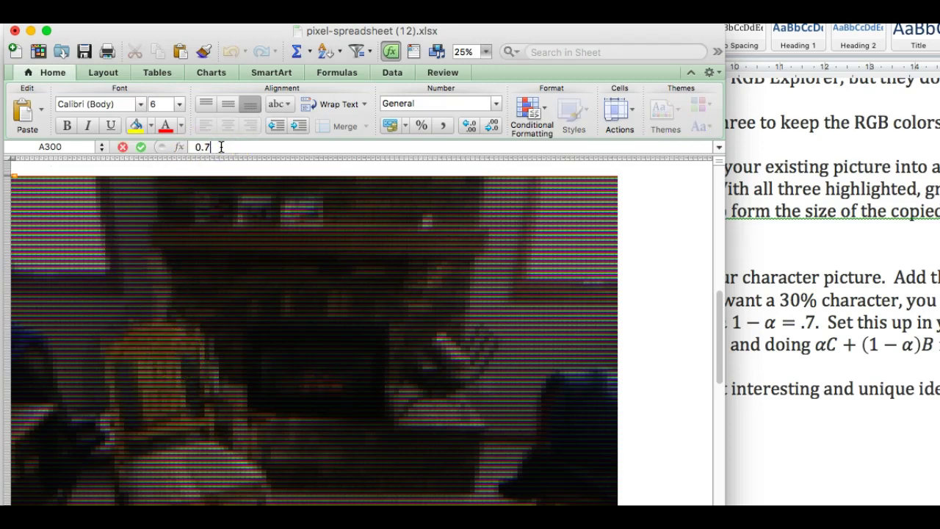
pyautogui.press('BackSpace')
pyautogui.write('8')
pyautogui.click(142, 146)
pyautogui.press('Return')
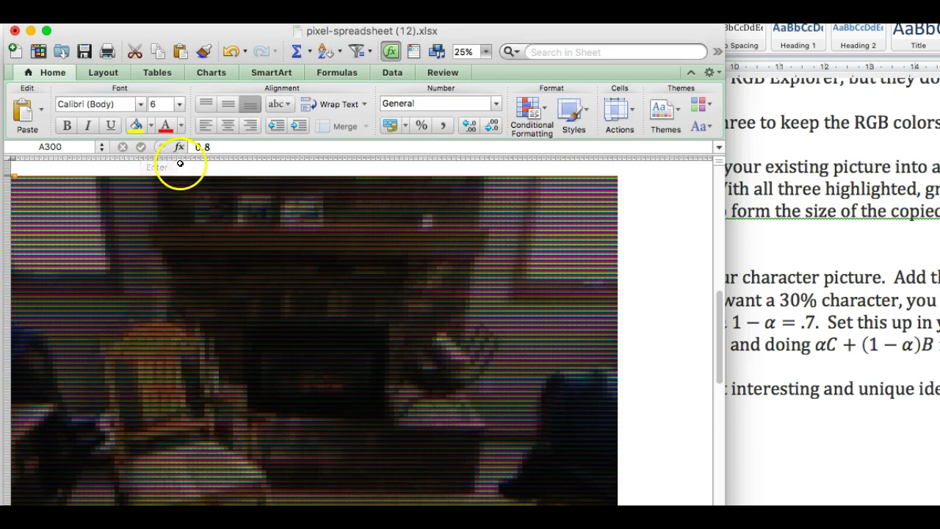
# Step: Set the alpha value in cell A300 to 1 so only the first picture contributes to the blend
pyautogui.click(220, 147)
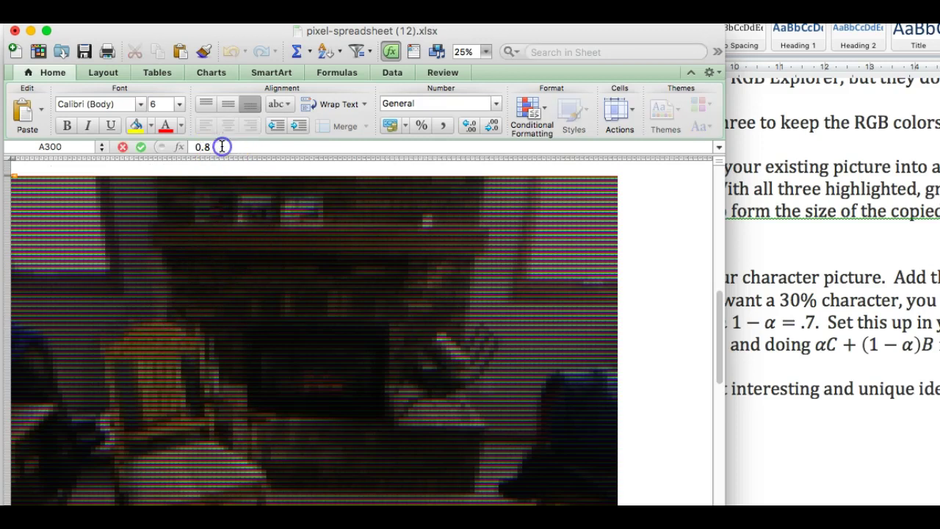
pyautogui.press('BackSpace')
pyautogui.press('BackSpace')
pyautogui.press('BackSpace')
pyautogui.write('1')
pyautogui.click(146, 148)
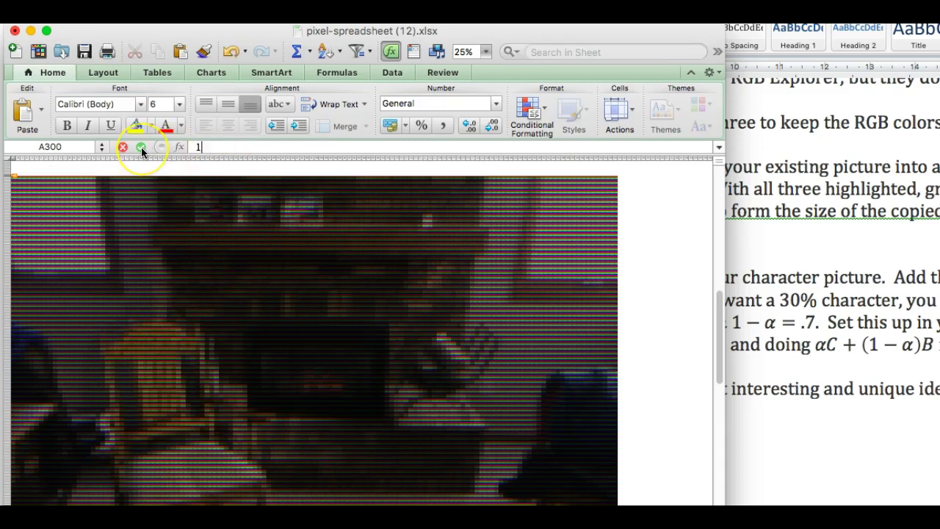
pyautogui.click(142, 149)
# Step: Set the alpha value in cell A300 to 0 so only the second picture contributes to the blend
pyautogui.click(204, 148)
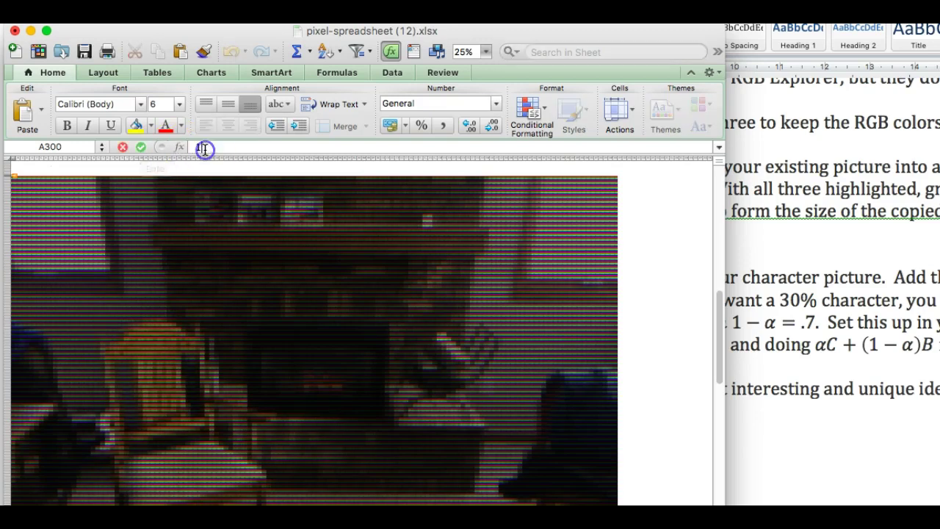
pyautogui.press('BackSpace')
pyautogui.write('0')
pyautogui.click(137, 147)
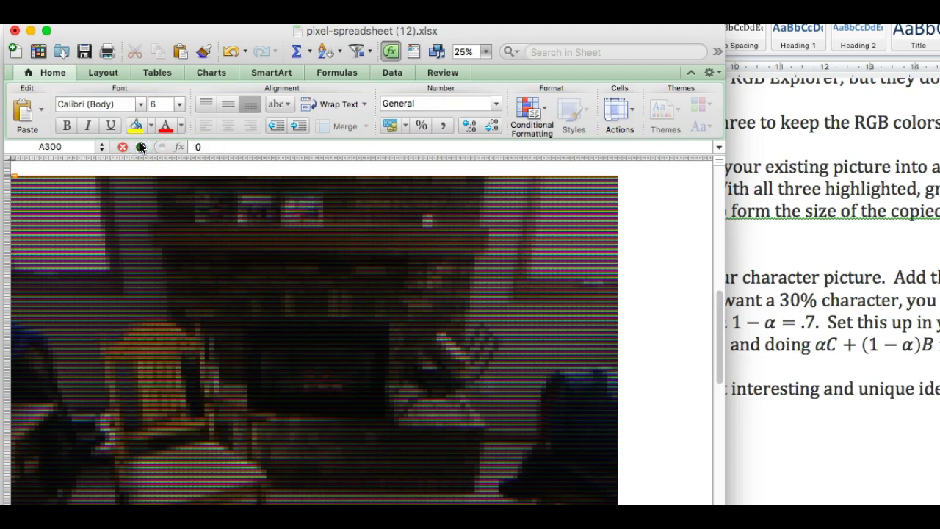